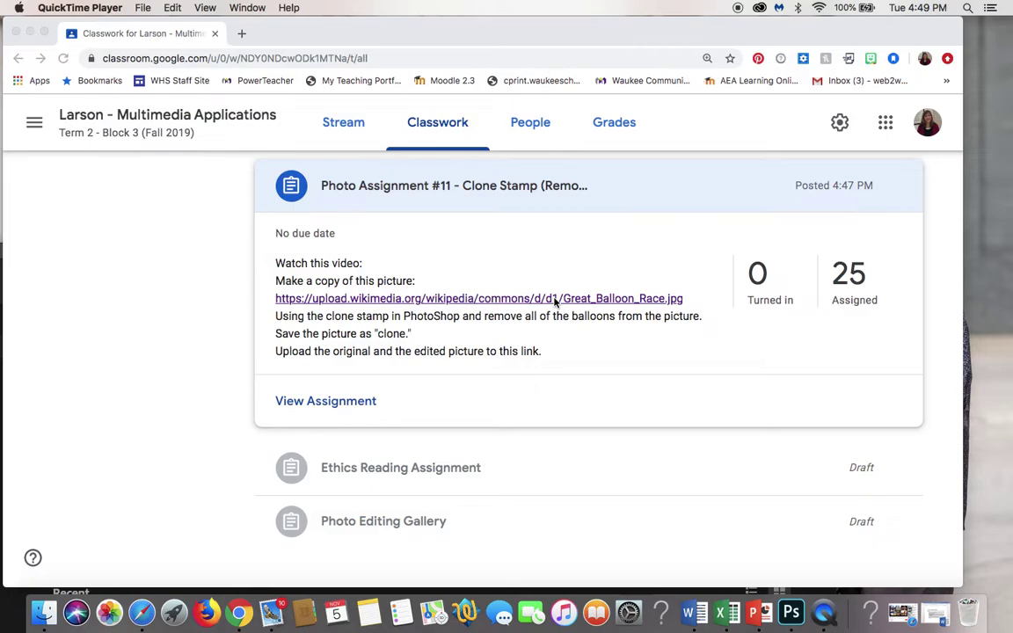
- Open the assignment's Great_Balloon_Race.jpg link and save the image in Photo Editing > Original Photos on the NO NAME drive
{"action": "left_click", "coordinate": [555, 302]}
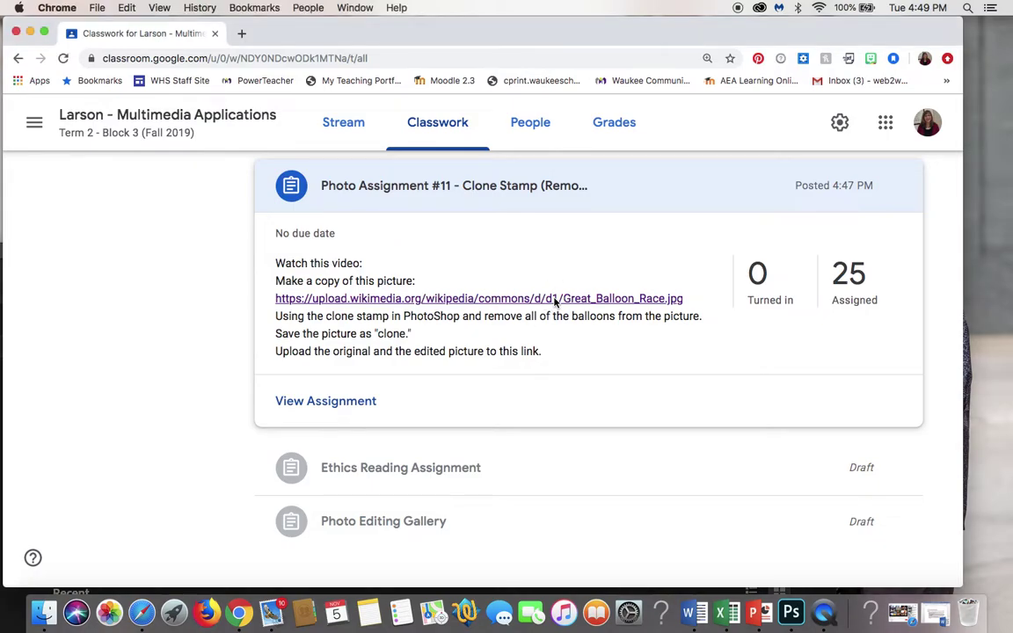
{"action": "left_click", "coordinate": [555, 300]}
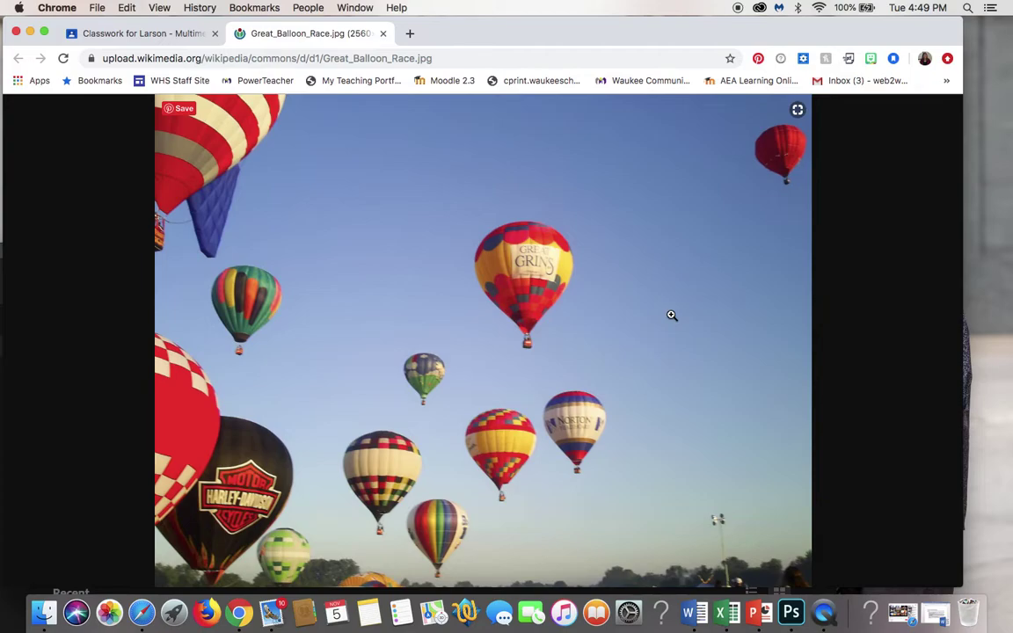
{"action": "right_click", "coordinate": [671, 315]}
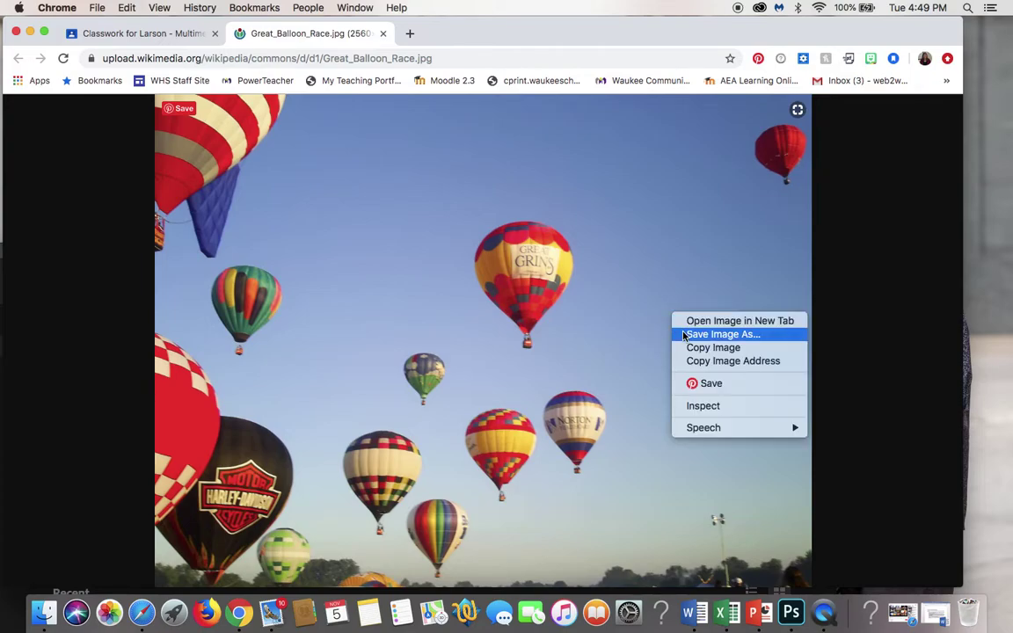
{"action": "left_click", "coordinate": [684, 335]}
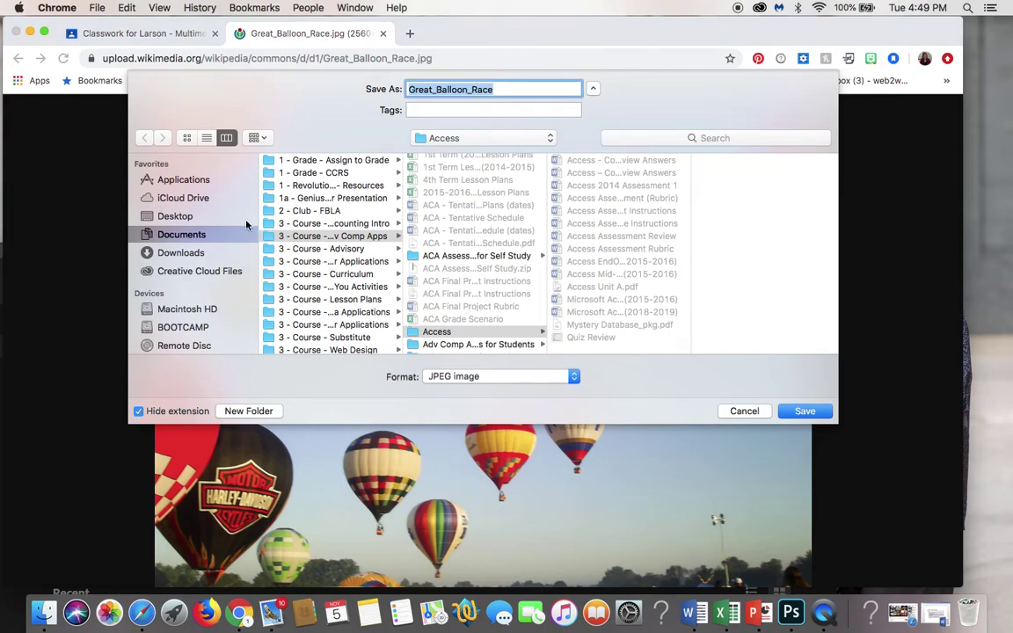
{"action": "scroll", "coordinate": [232, 314], "scroll_direction": "down", "scroll_amount": 2}
{"action": "left_click", "coordinate": [189, 320]}
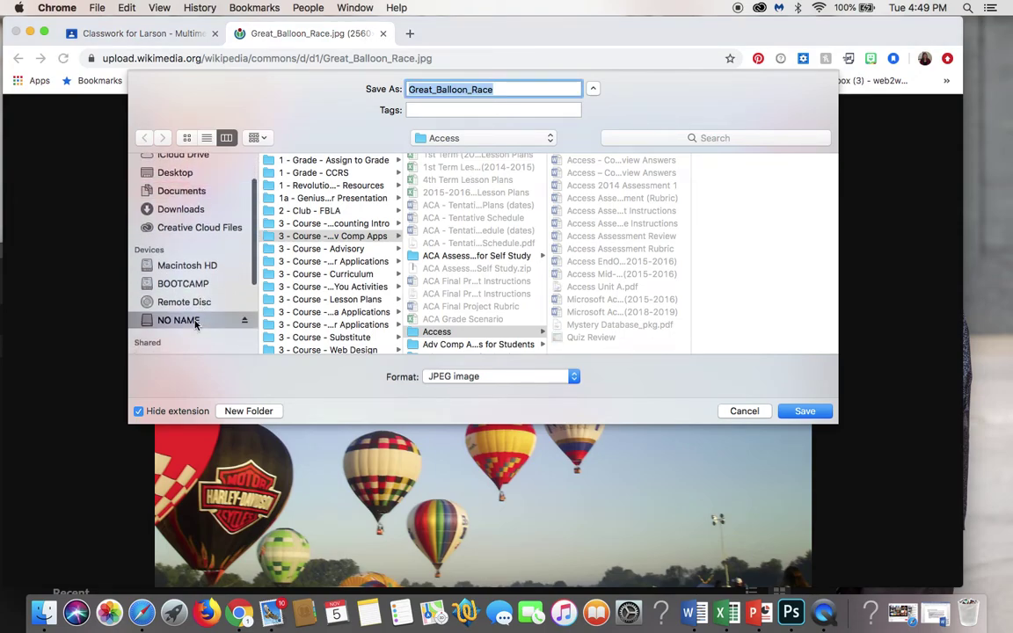
{"action": "left_click", "coordinate": [340, 161]}
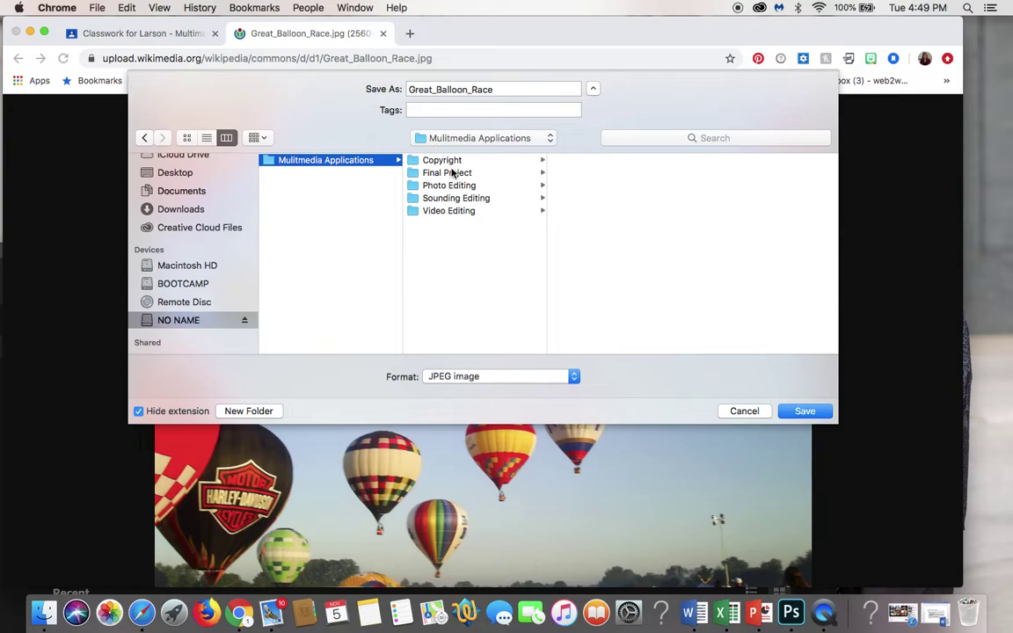
{"action": "left_click", "coordinate": [449, 184]}
{"action": "left_click", "coordinate": [595, 173]}
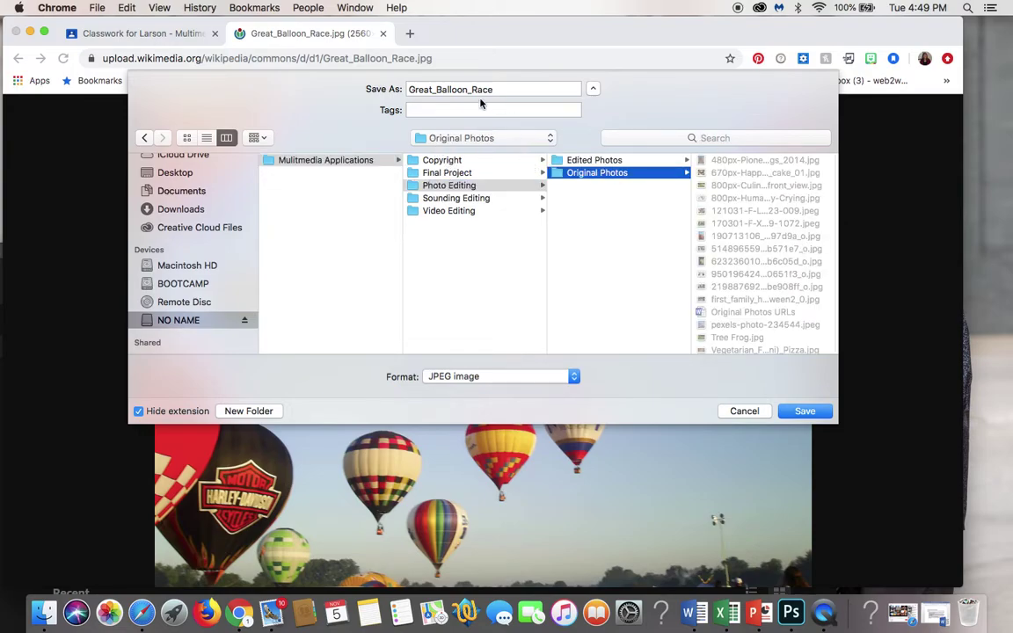
{"action": "left_click", "coordinate": [805, 413]}
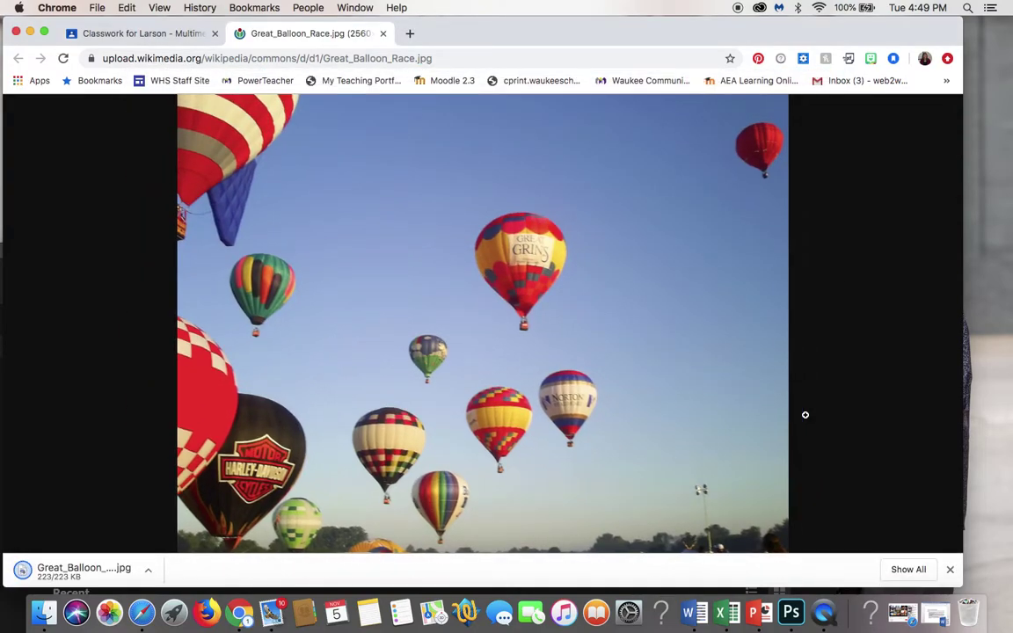
- Switch to Photoshop, enlarge its window, and open Great_Balloon_Race.jpg from the Original Photos folder on the NO NAME drive
{"action": "left_click", "coordinate": [792, 613]}
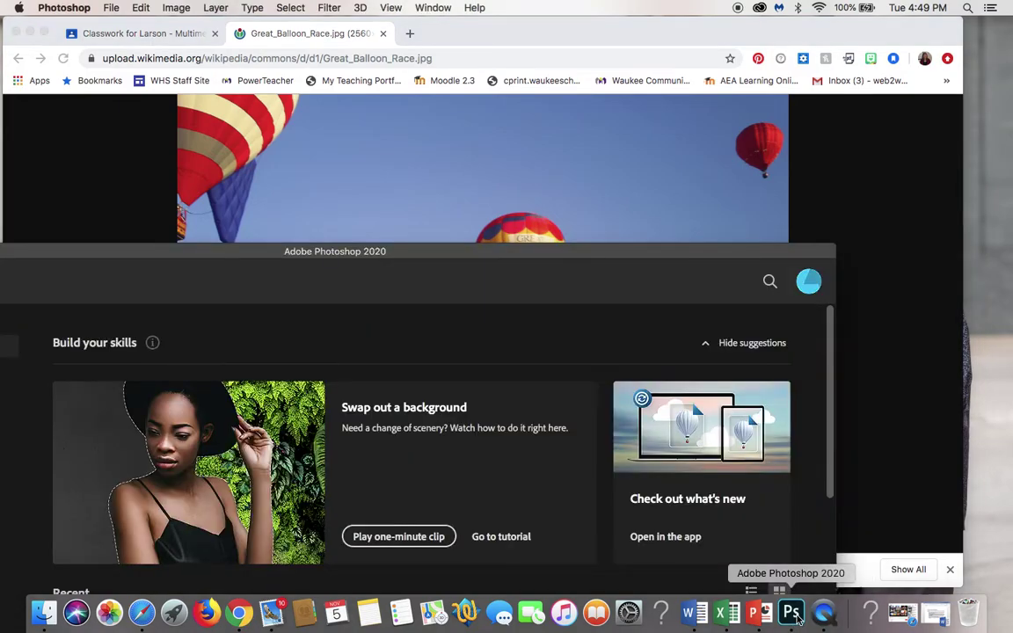
{"action": "double_click", "coordinate": [640, 255]}
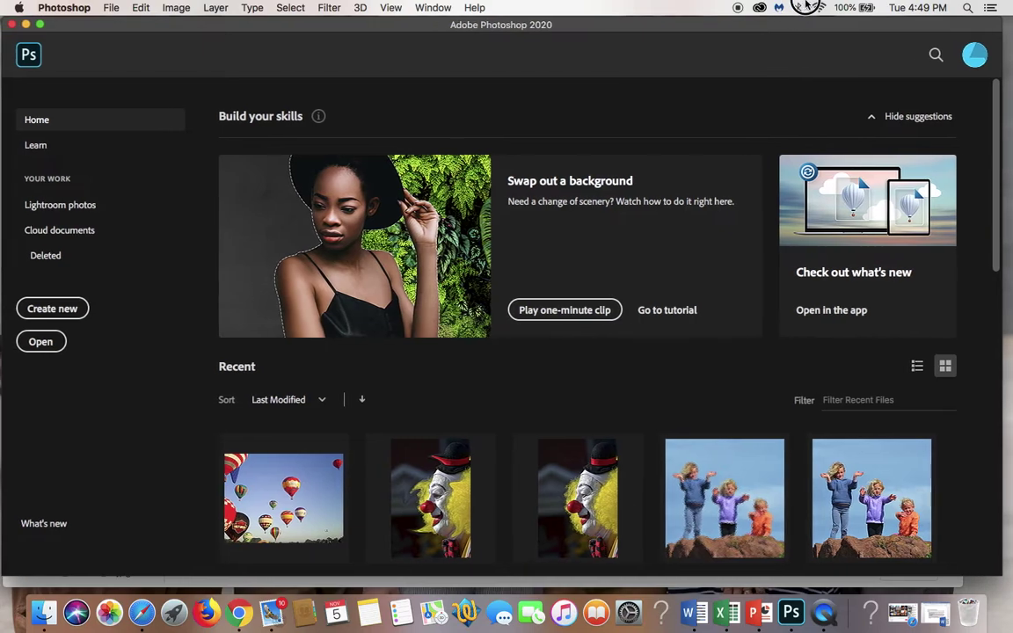
{"action": "left_click", "coordinate": [57, 341]}
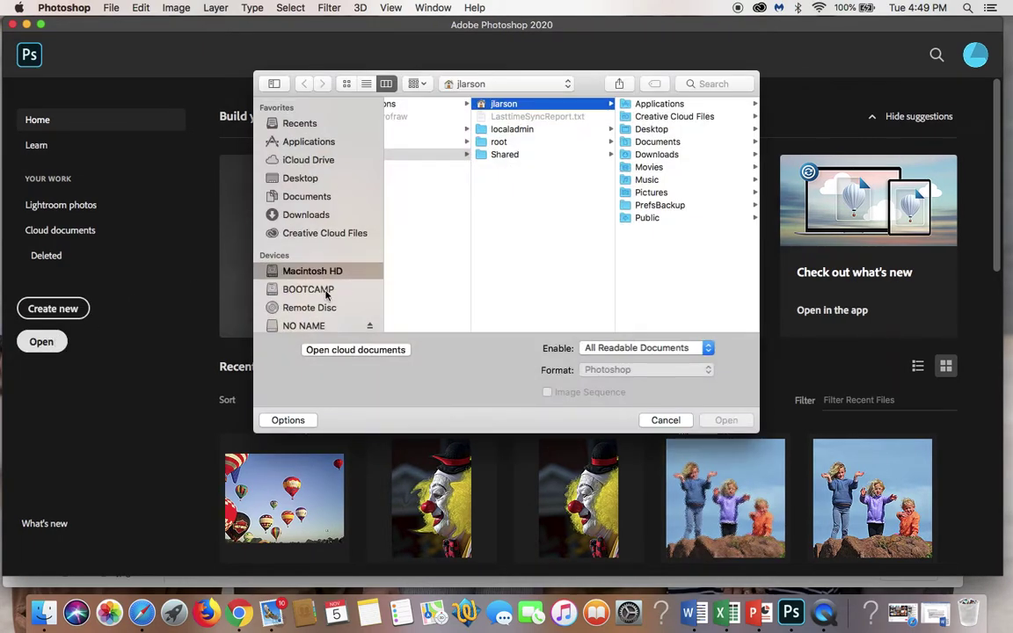
{"action": "left_click", "coordinate": [321, 326]}
{"action": "left_click", "coordinate": [488, 105]}
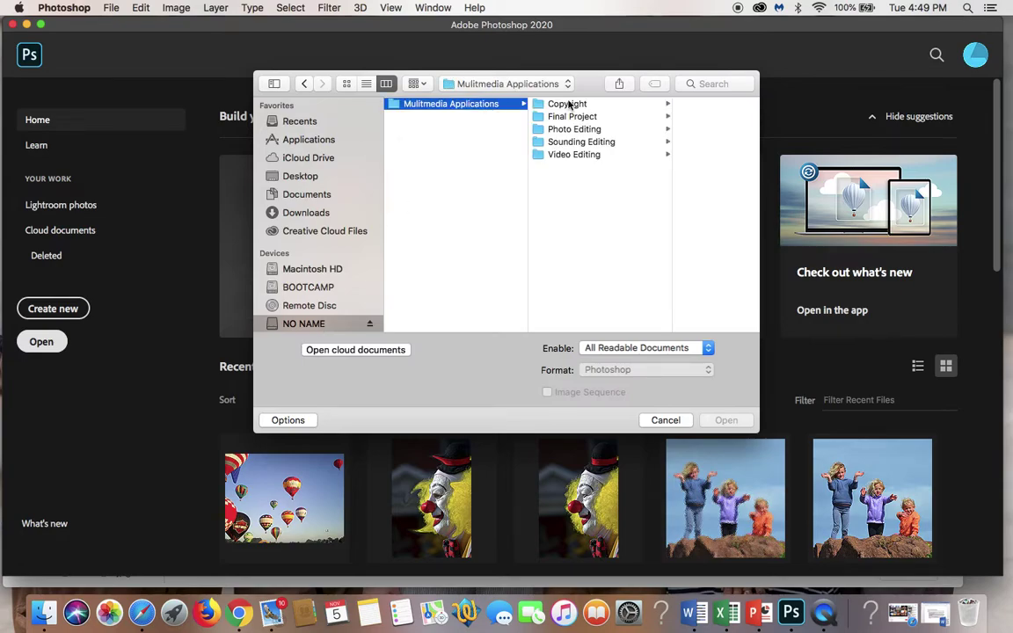
{"action": "left_click", "coordinate": [599, 129]}
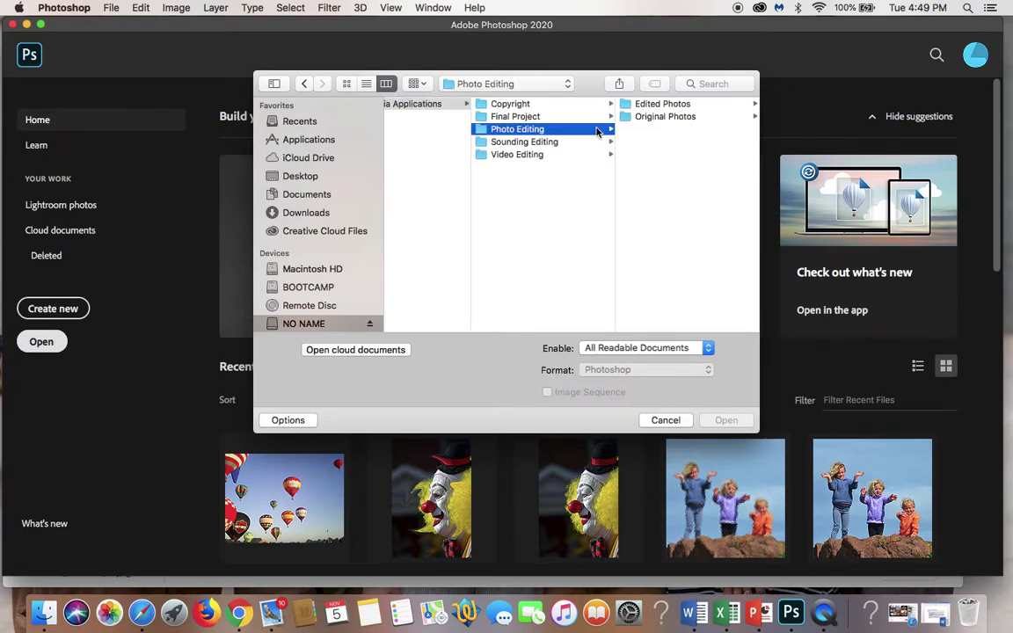
{"action": "left_click", "coordinate": [626, 120]}
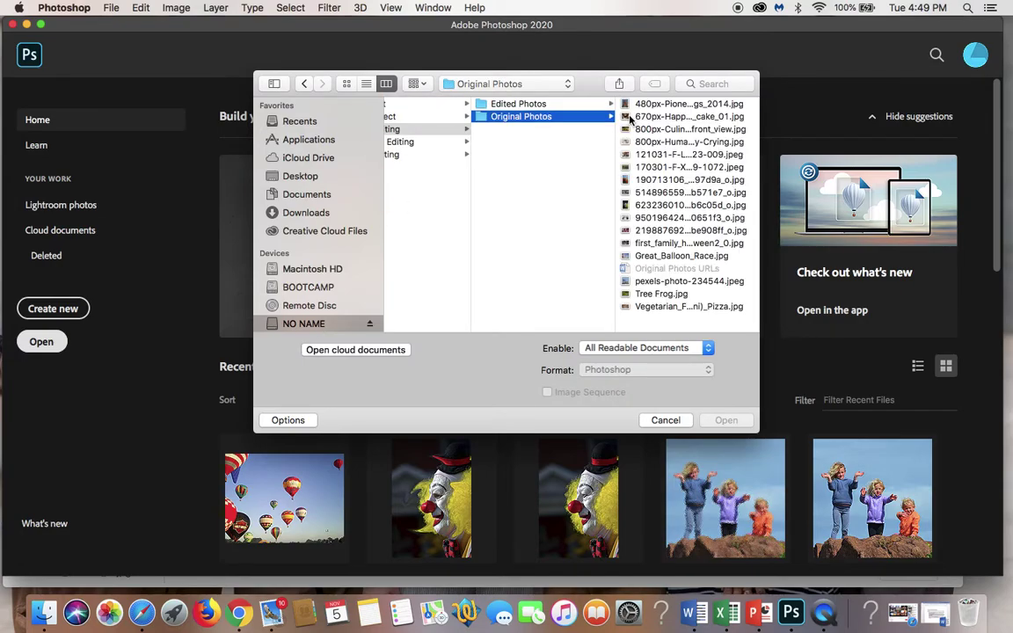
{"action": "left_click", "coordinate": [681, 256]}
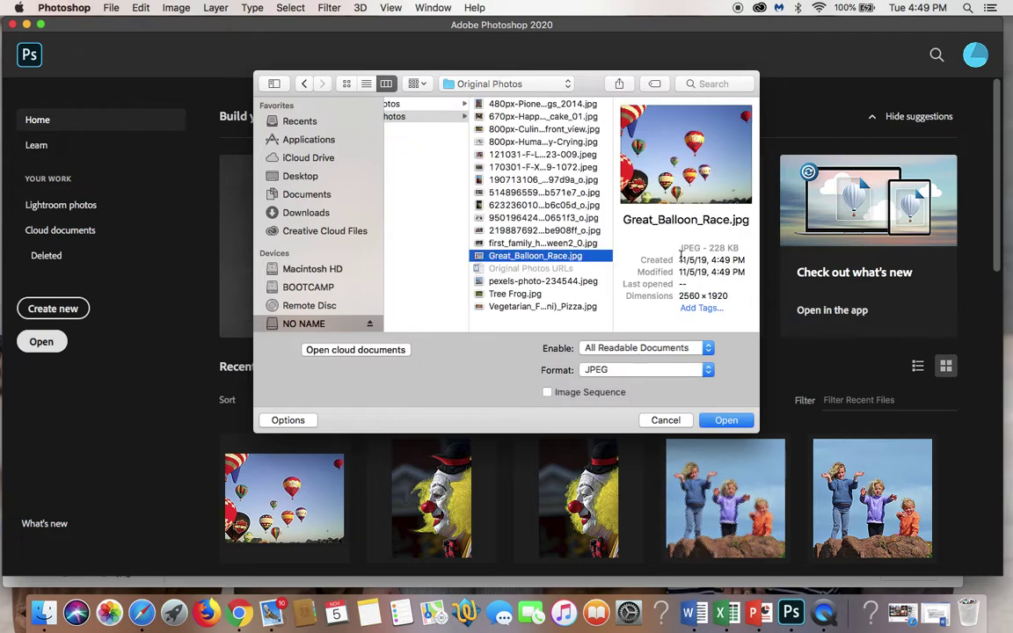
{"action": "left_click", "coordinate": [724, 420]}
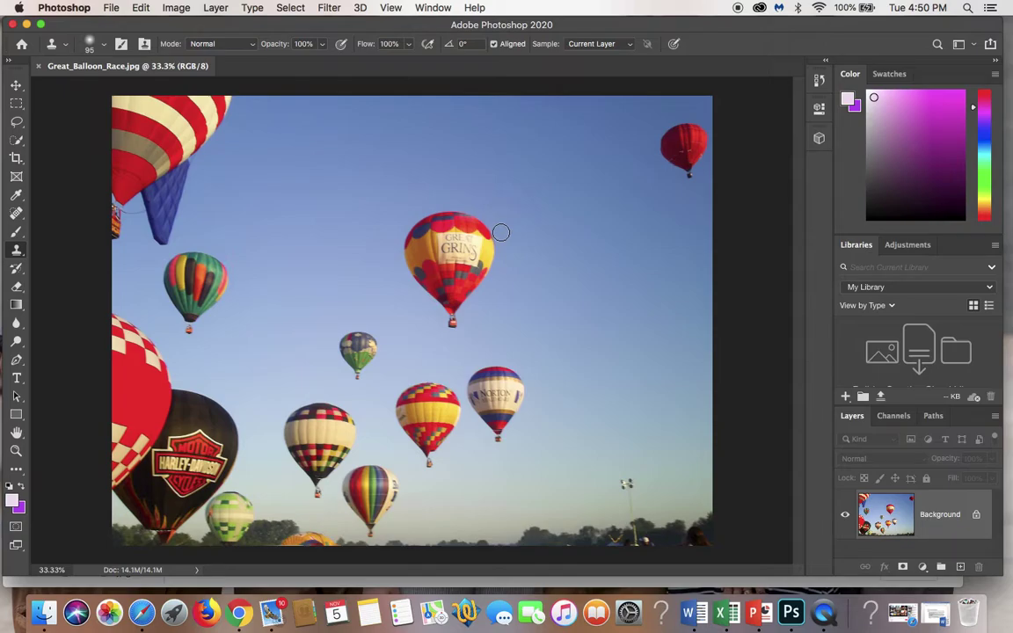
- Set the Clone Stamp brush size to 94 px and try stamping without a defined source point
{"action": "left_click", "coordinate": [102, 47]}
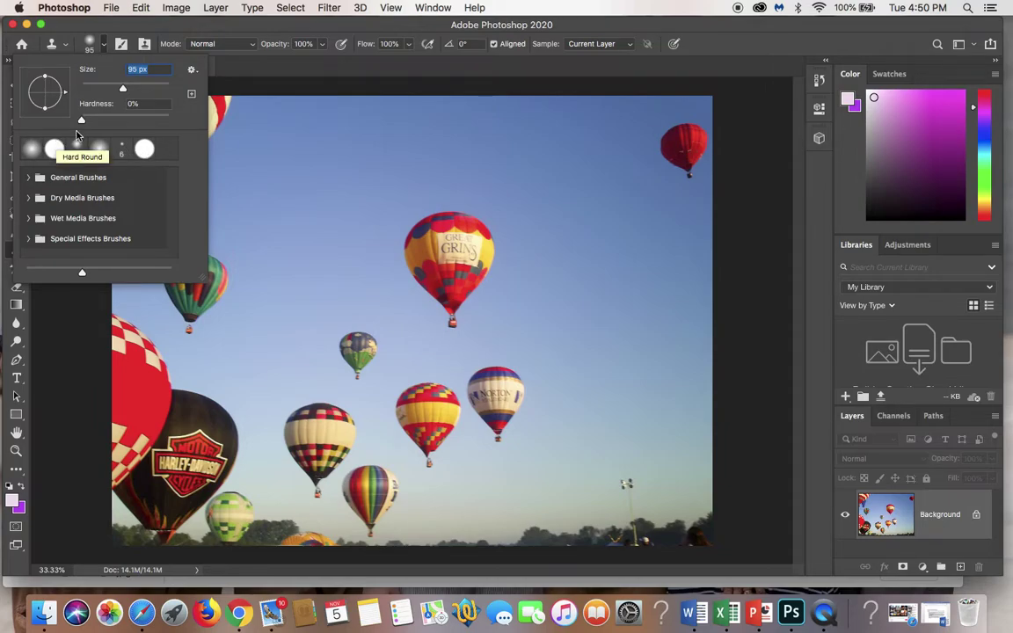
{"action": "mouse_move", "coordinate": [123, 89]}
{"action": "left_mouse_down"}
{"action": "mouse_move", "coordinate": [95, 86]}
{"action": "mouse_move", "coordinate": [121, 89]}
{"action": "left_mouse_up"}
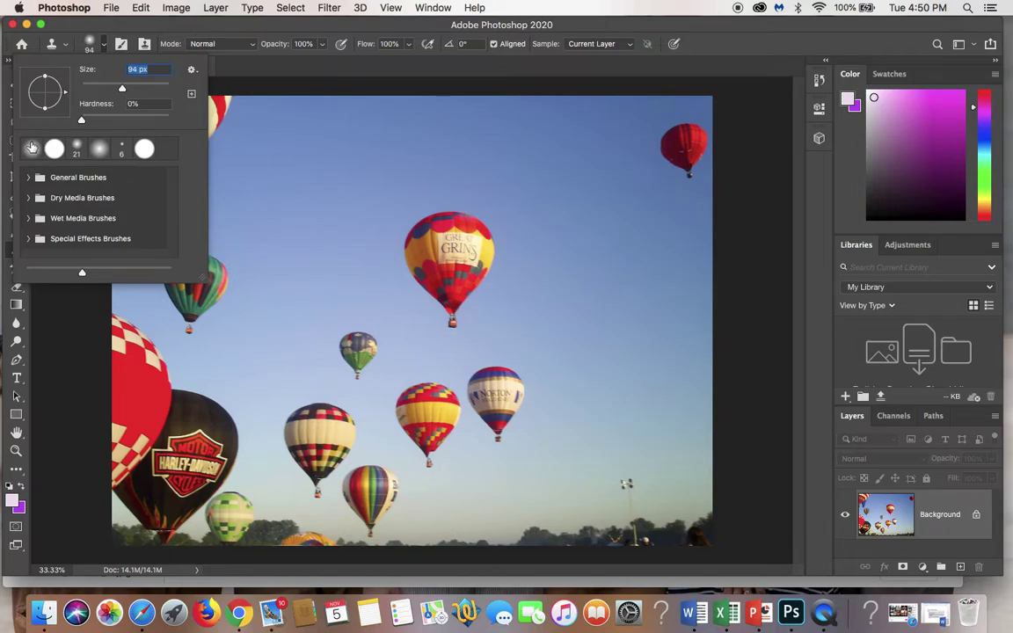
{"action": "left_click_drag", "start_coordinate": [498, 231], "coordinate": [488, 229]}
{"action": "left_click", "coordinate": [69, 294]}
{"action": "left_click", "coordinate": [69, 293]}
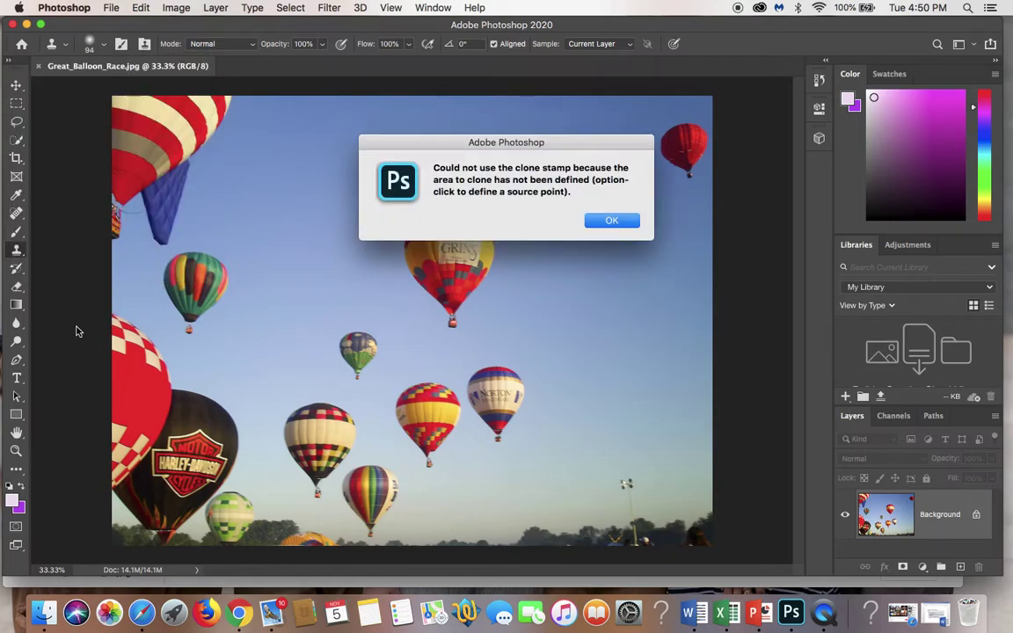
{"action": "left_click", "coordinate": [610, 220]}
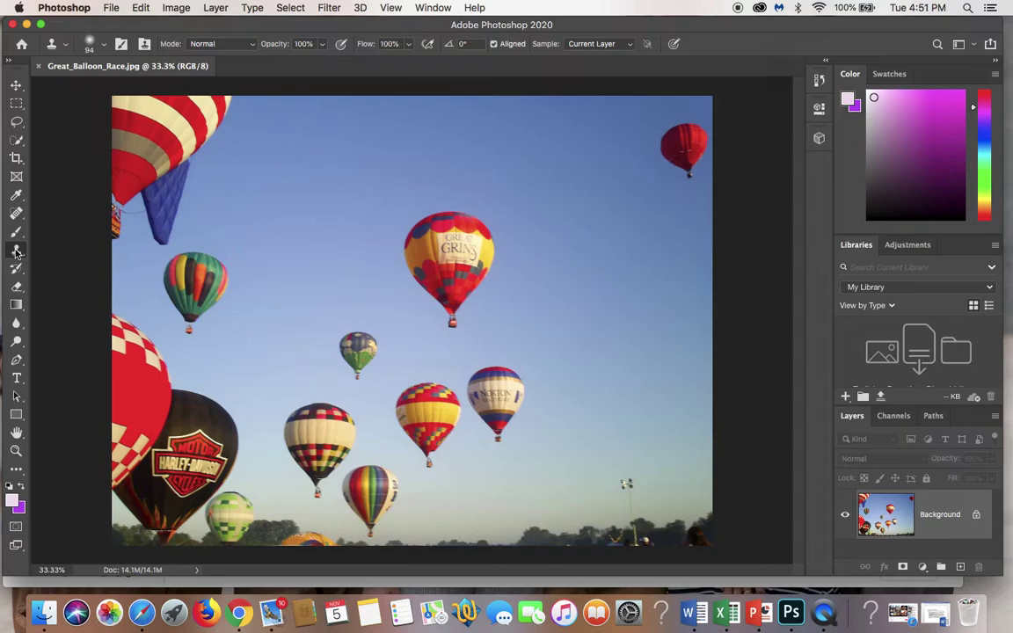
- Sample the sky beside the Great Grins balloon and clone over its upper-right edge, continuing the clone strokes across to its left side
{"action": "left_click", "coordinate": [496, 225], "text": "alt"}
{"action": "left_click", "coordinate": [481, 227]}
{"action": "left_click", "coordinate": [480, 222]}
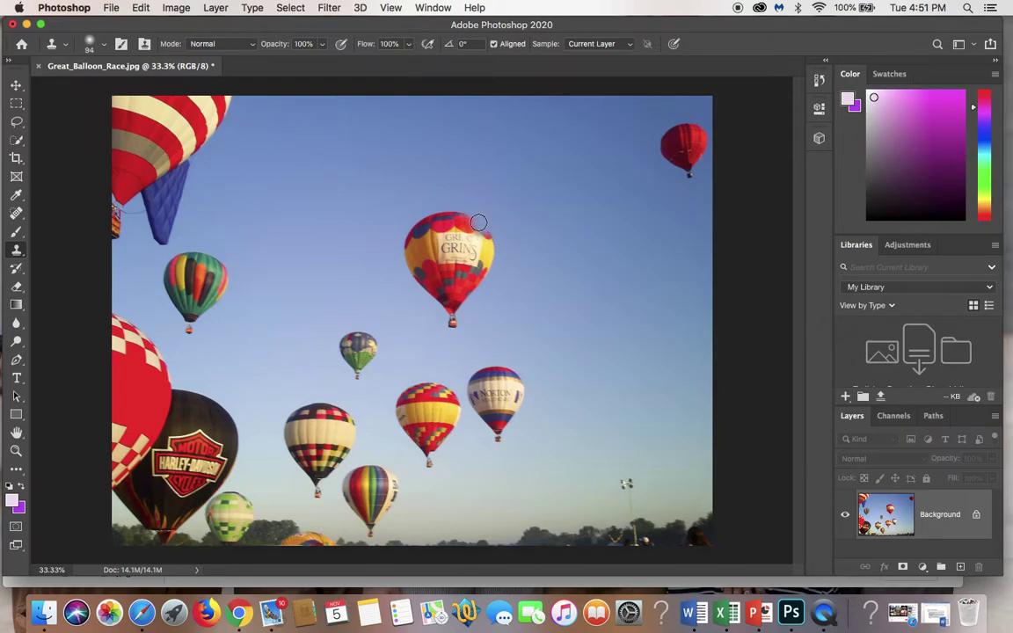
{"action": "left_click", "coordinate": [473, 219]}
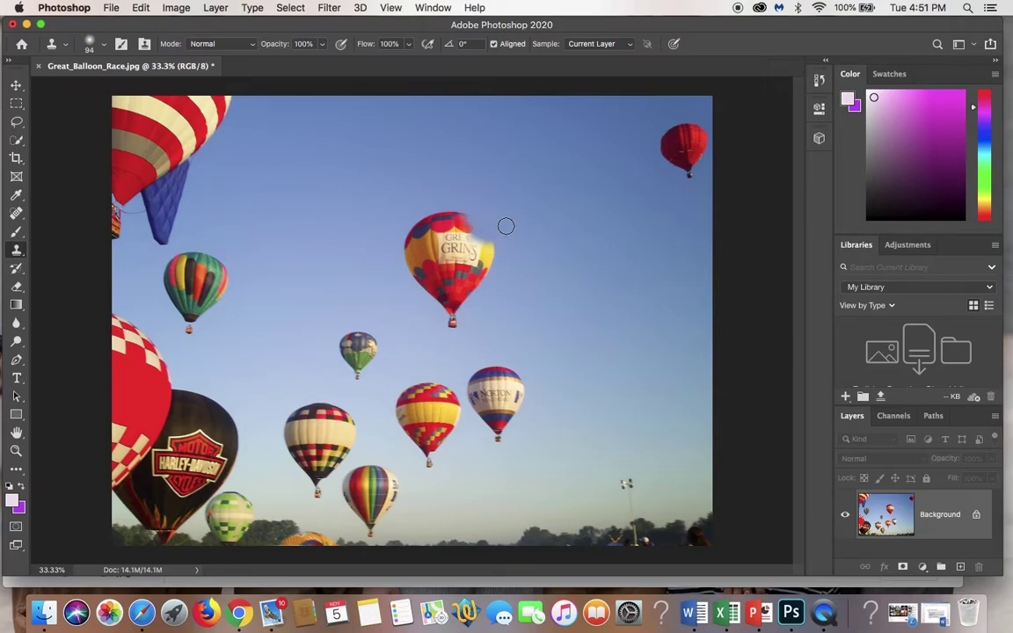
{"action": "mouse_move", "coordinate": [506, 226]}
{"action": "left_mouse_down"}
{"action": "mouse_move", "coordinate": [515, 230]}
{"action": "mouse_move", "coordinate": [370, 245]}
{"action": "left_mouse_up"}
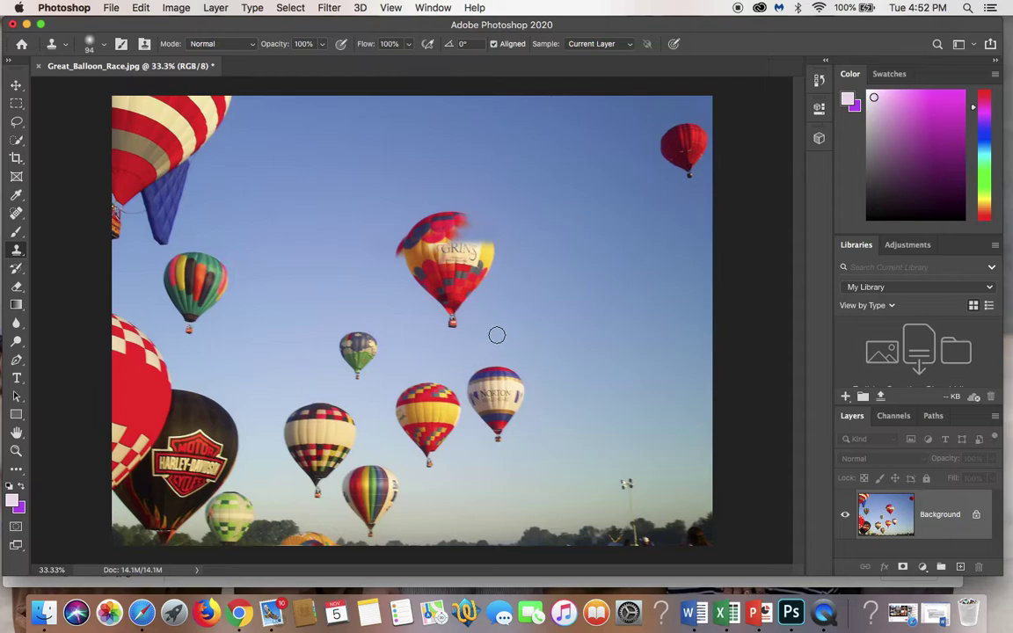
- Clone lighter sky from beside the Norton balloon onto the Great Grins balloon's top edge and undo the last stroke
{"action": "left_click", "coordinate": [563, 397], "text": "alt"}
{"action": "left_click", "coordinate": [459, 217]}
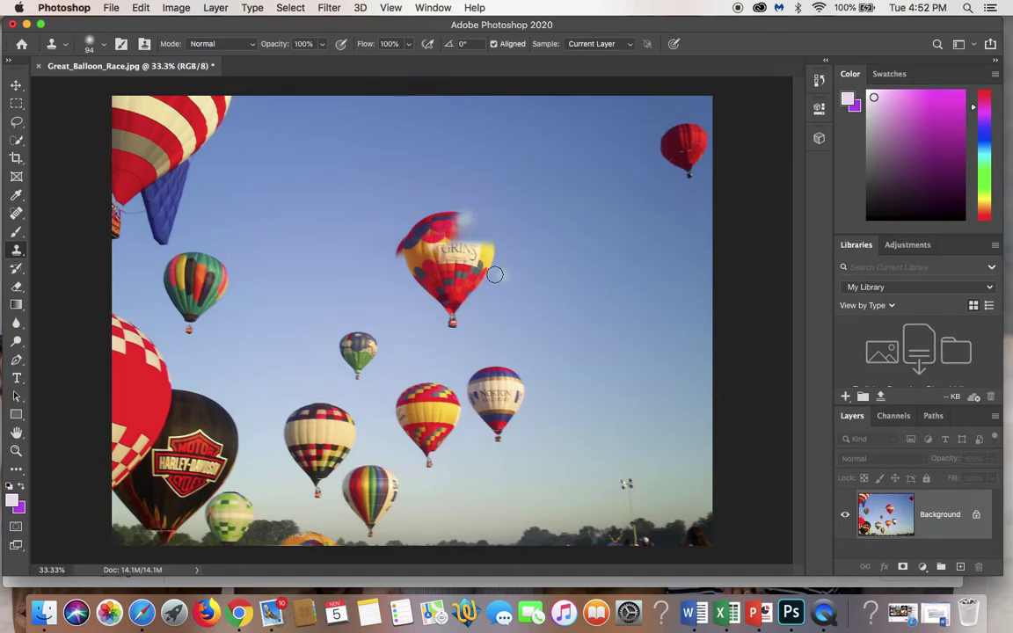
{"action": "left_click", "coordinate": [567, 249]}
{"action": "key", "text": "super+z"}
- Resample the sky next to the Great Grins balloon's top and clone it over the upper part of the balloon
{"action": "mouse_move", "coordinate": [402, 254]}
{"action": "left_mouse_down"}
{"action": "mouse_move", "coordinate": [478, 230]}
{"action": "mouse_move", "coordinate": [434, 220]}
{"action": "mouse_move", "coordinate": [405, 238]}
{"action": "mouse_move", "coordinate": [442, 226]}
{"action": "mouse_move", "coordinate": [444, 280]}
{"action": "mouse_move", "coordinate": [472, 264]}
{"action": "left_mouse_up"}
{"action": "left_click", "coordinate": [484, 220], "text": "alt"}
{"action": "left_click_drag", "start_coordinate": [476, 219], "coordinate": [472, 218]}
{"action": "left_click_drag", "start_coordinate": [473, 216], "coordinate": [455, 215]}
{"action": "left_click", "coordinate": [467, 216], "text": "alt"}
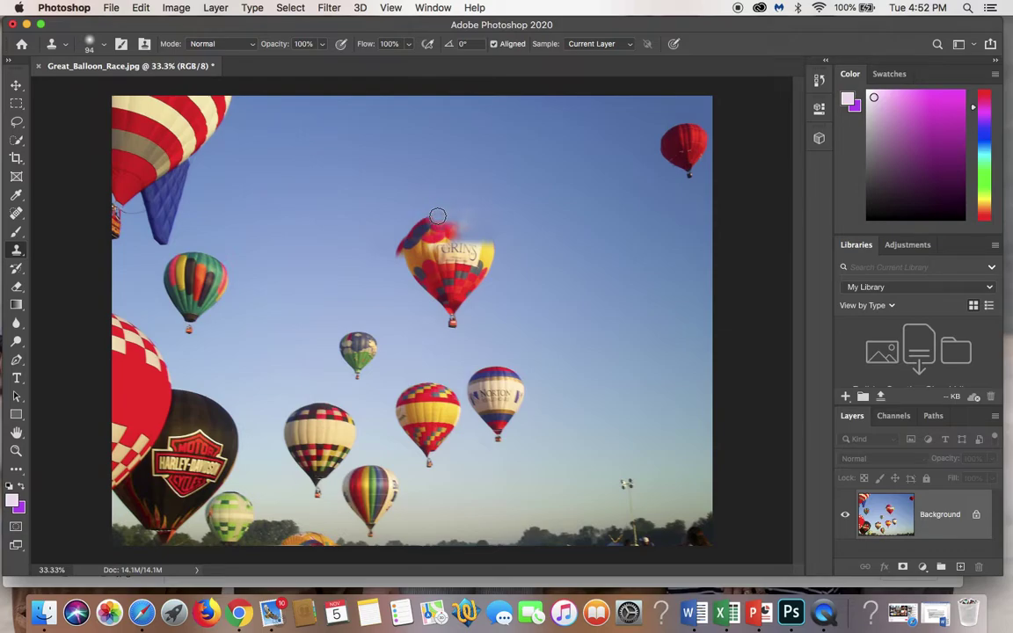
{"action": "left_click_drag", "start_coordinate": [438, 216], "coordinate": [466, 219]}
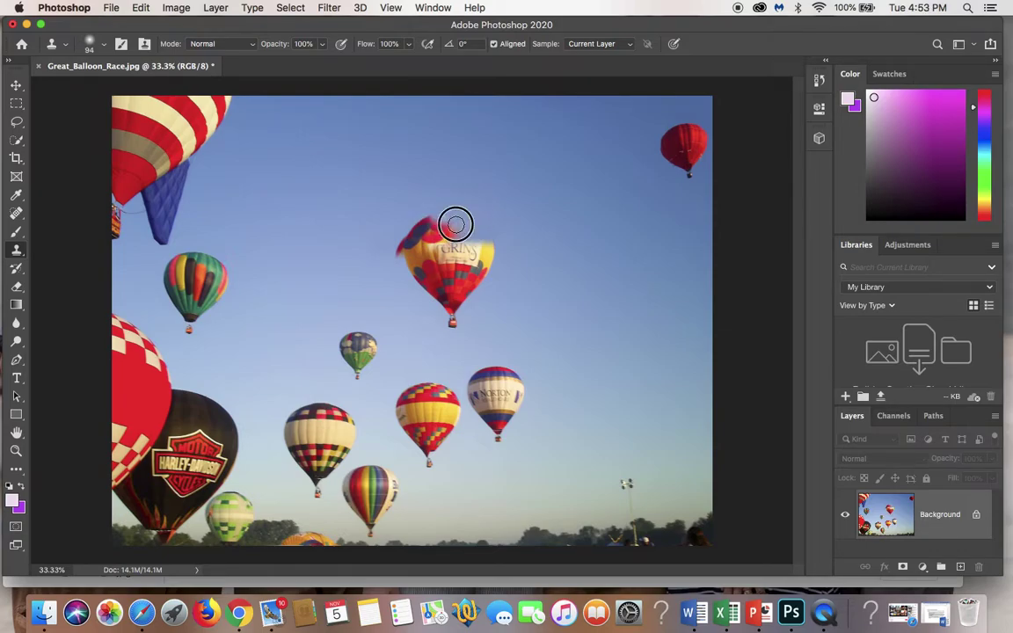
{"action": "mouse_move", "coordinate": [448, 225]}
{"action": "left_mouse_down"}
{"action": "mouse_move", "coordinate": [516, 248]}
{"action": "mouse_move", "coordinate": [474, 217]}
{"action": "mouse_move", "coordinate": [480, 235]}
{"action": "mouse_move", "coordinate": [464, 234]}
{"action": "mouse_move", "coordinate": [487, 232]}
{"action": "mouse_move", "coordinate": [444, 234]}
{"action": "mouse_move", "coordinate": [492, 229]}
{"action": "mouse_move", "coordinate": [434, 227]}
{"action": "mouse_move", "coordinate": [445, 219]}
{"action": "mouse_move", "coordinate": [428, 207]}
{"action": "mouse_move", "coordinate": [421, 220]}
{"action": "mouse_move", "coordinate": [405, 214]}
{"action": "mouse_move", "coordinate": [422, 223]}
{"action": "mouse_move", "coordinate": [406, 222]}
{"action": "mouse_move", "coordinate": [430, 218]}
{"action": "mouse_move", "coordinate": [400, 217]}
{"action": "mouse_move", "coordinate": [430, 224]}
{"action": "mouse_move", "coordinate": [389, 235]}
{"action": "mouse_move", "coordinate": [443, 228]}
{"action": "mouse_move", "coordinate": [395, 224]}
{"action": "left_mouse_up"}
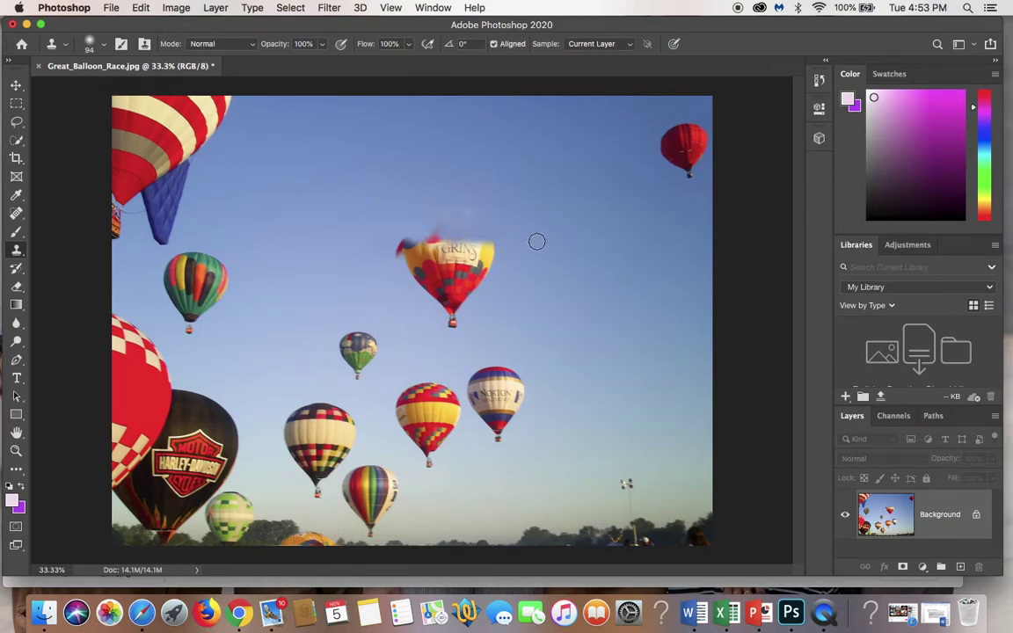
- Sample sky above, left of and below the Great Grins balloon to clone away its upper-left remnant, basket and lower tip
{"action": "right_click", "coordinate": [418, 220]}
{"action": "key", "text": "Return"}
{"action": "left_click", "coordinate": [430, 218], "text": "alt"}
{"action": "left_click", "coordinate": [384, 242], "text": "alt"}
{"action": "left_click", "coordinate": [437, 314], "text": "alt"}
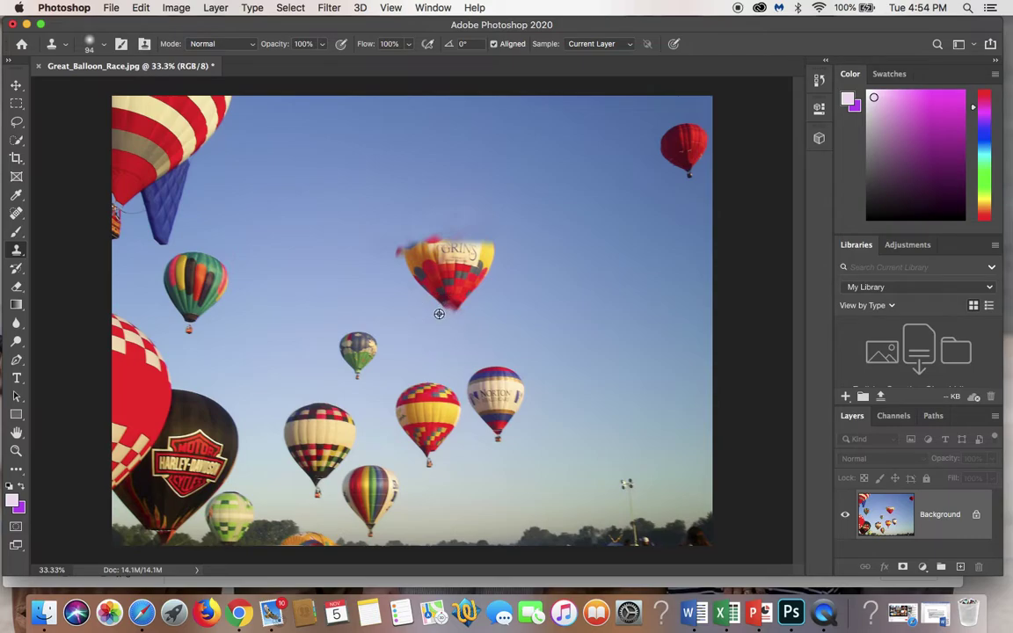
{"action": "left_click", "coordinate": [439, 314], "text": "alt"}
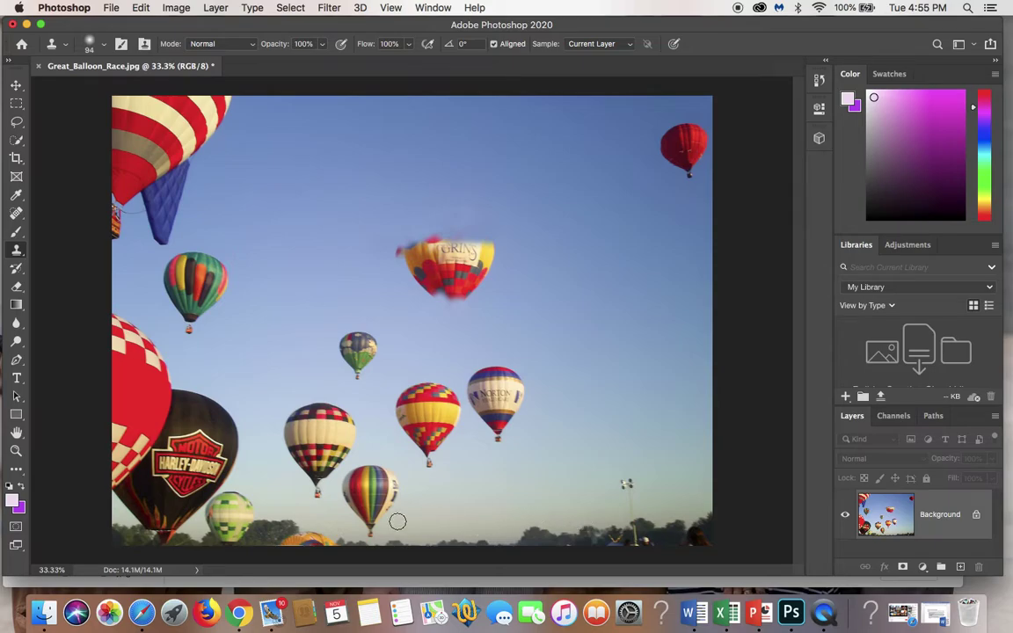
- Sample the treeline and clone it over the orange balloon at the picture's bottom edge
{"action": "left_click", "coordinate": [328, 523], "text": "alt"}
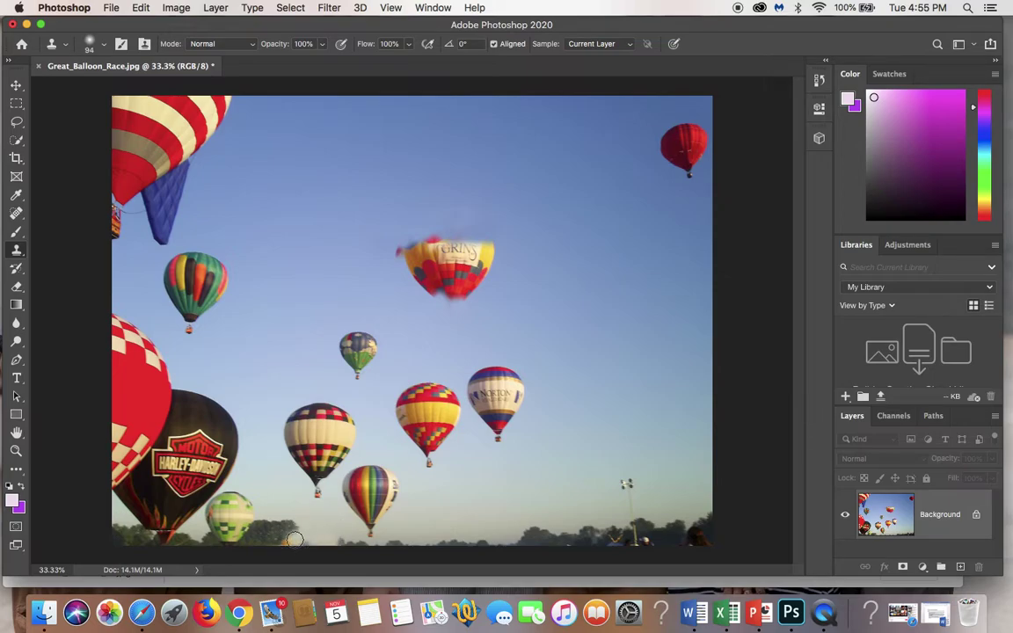
{"action": "left_click_drag", "start_coordinate": [294, 535], "coordinate": [288, 538]}
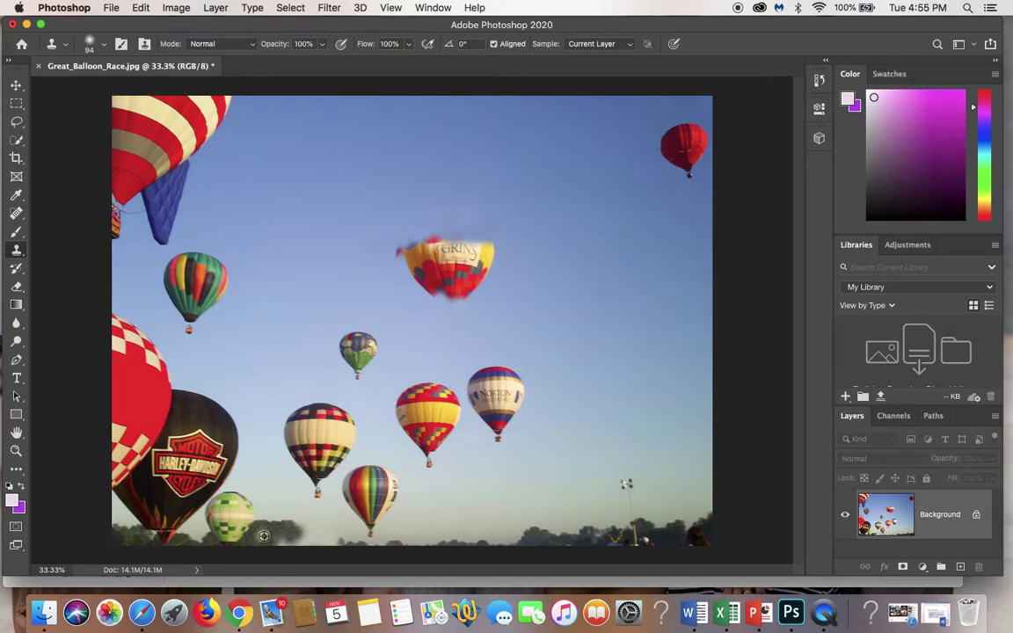
{"action": "mouse_move", "coordinate": [272, 533]}
{"action": "left_mouse_down"}
{"action": "mouse_move", "coordinate": [266, 537]}
{"action": "mouse_move", "coordinate": [340, 542]}
{"action": "left_mouse_up"}
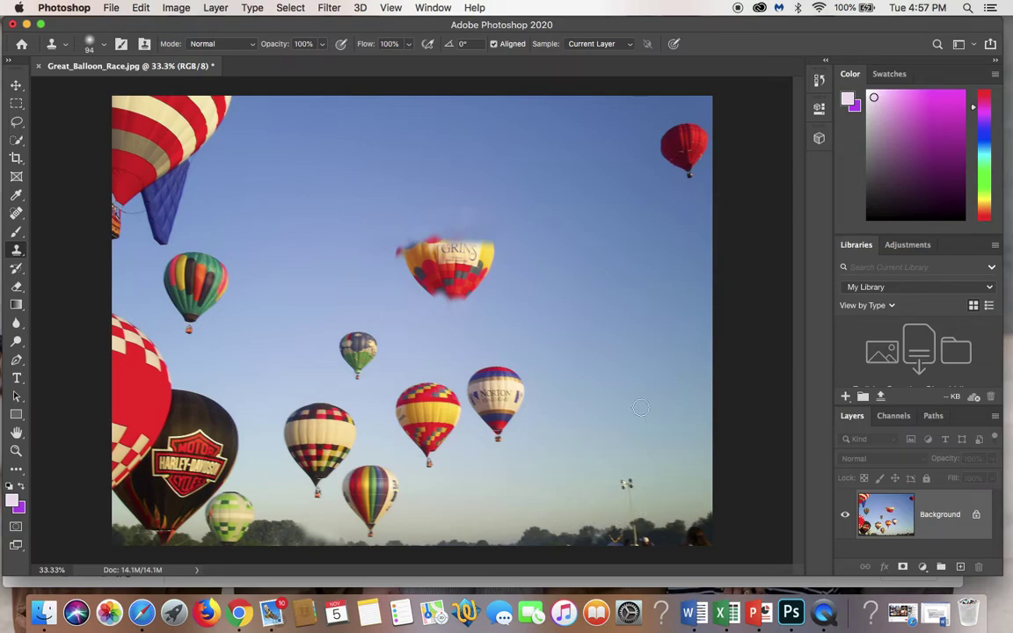
{"action": "left_click_drag", "start_coordinate": [593, 497], "coordinate": [627, 481]}
{"action": "left_click", "coordinate": [492, 281]}
{"action": "key", "text": "super+z"}
- Start saving the picture on the computer under a new name, choosing NO NAME > Mulitmedia Applications > Photo Editing > Edited Photos as the destination
{"action": "left_click", "coordinate": [110, 8]}
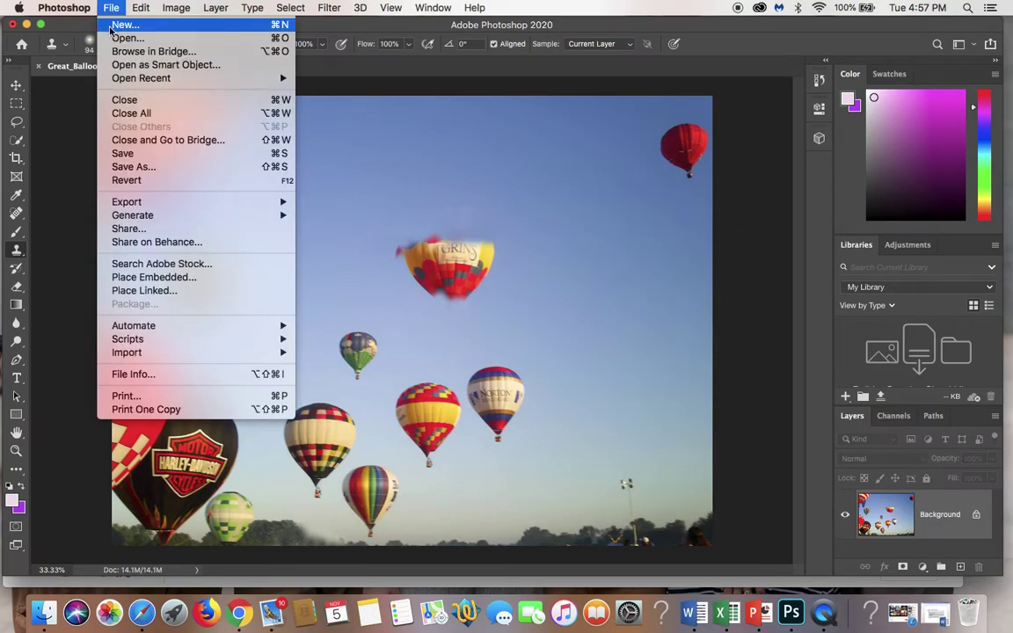
{"action": "left_click", "coordinate": [130, 166]}
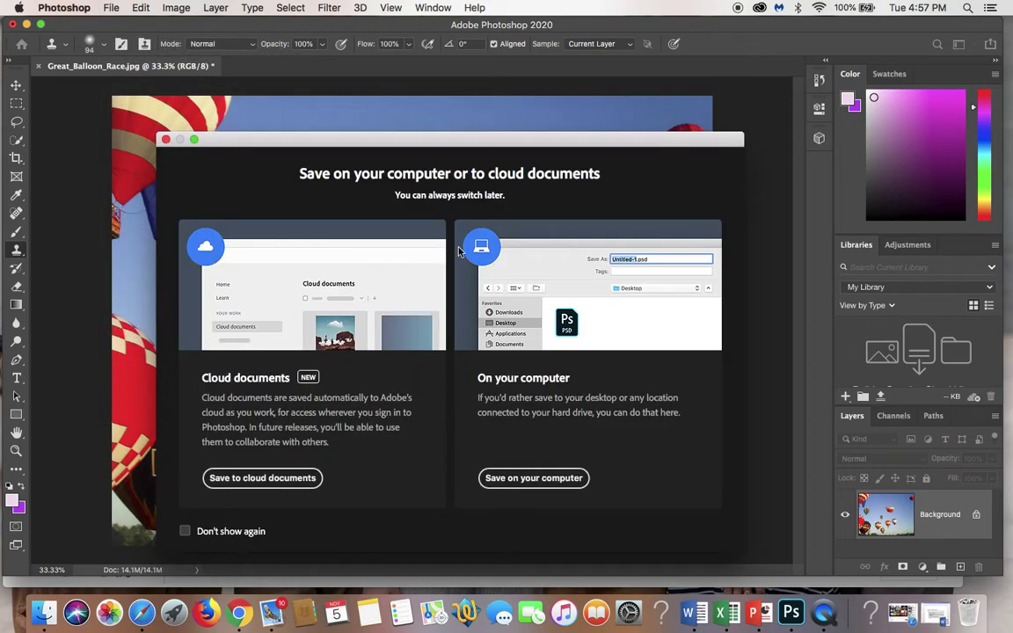
{"action": "left_click", "coordinate": [570, 484]}
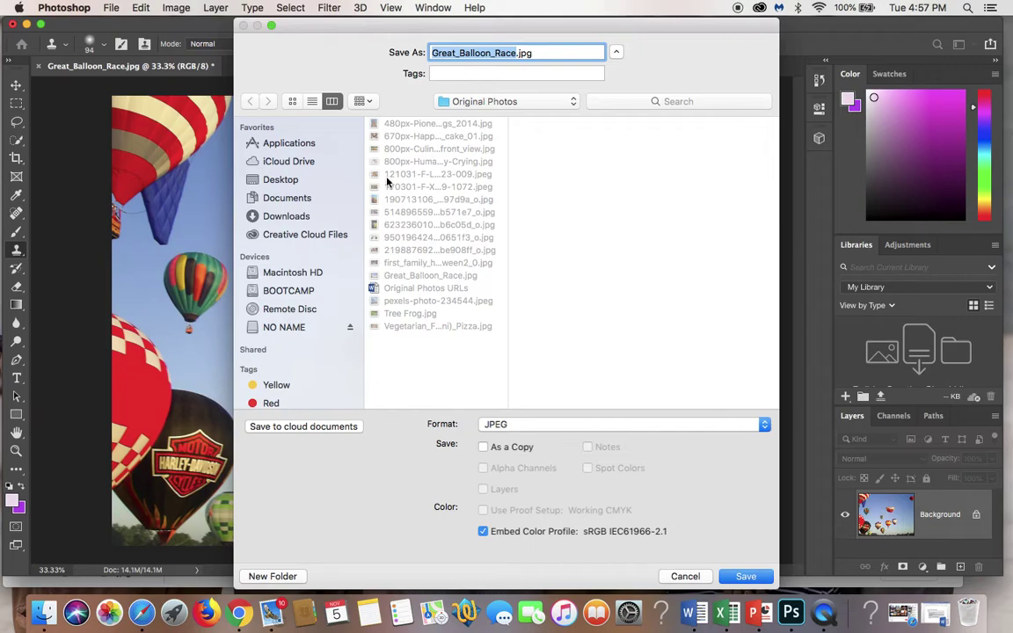
{"action": "left_click", "coordinate": [281, 331]}
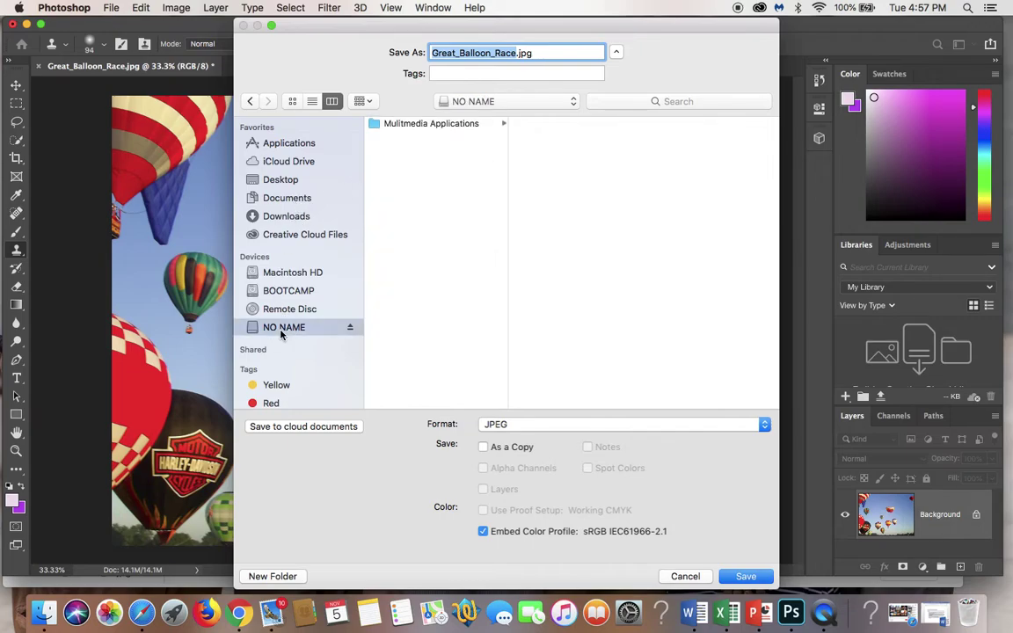
{"action": "left_click", "coordinate": [440, 125]}
{"action": "left_click", "coordinate": [541, 150]}
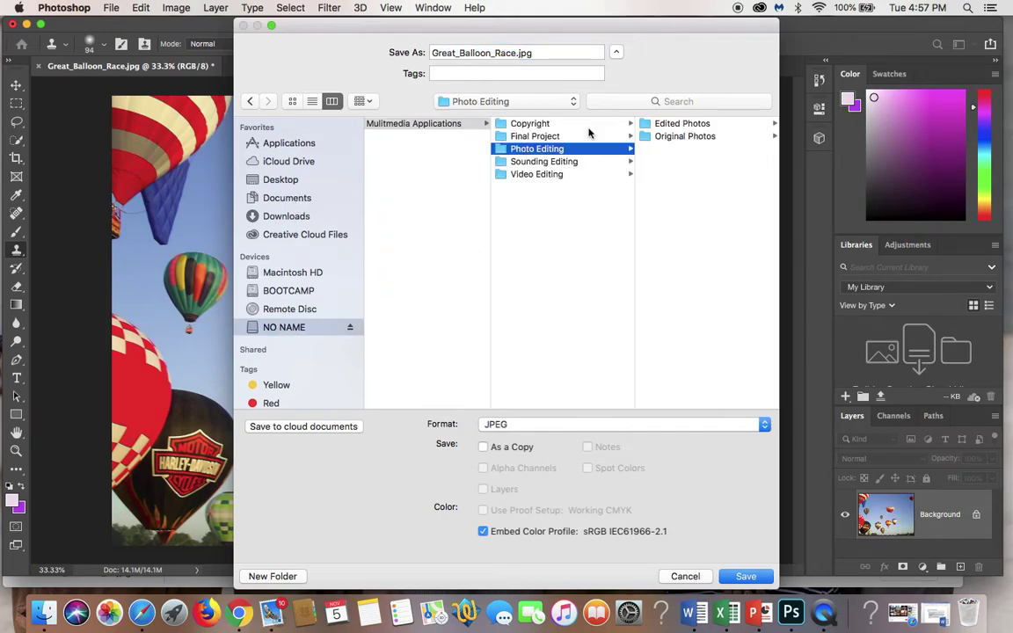
{"action": "left_click", "coordinate": [661, 124]}
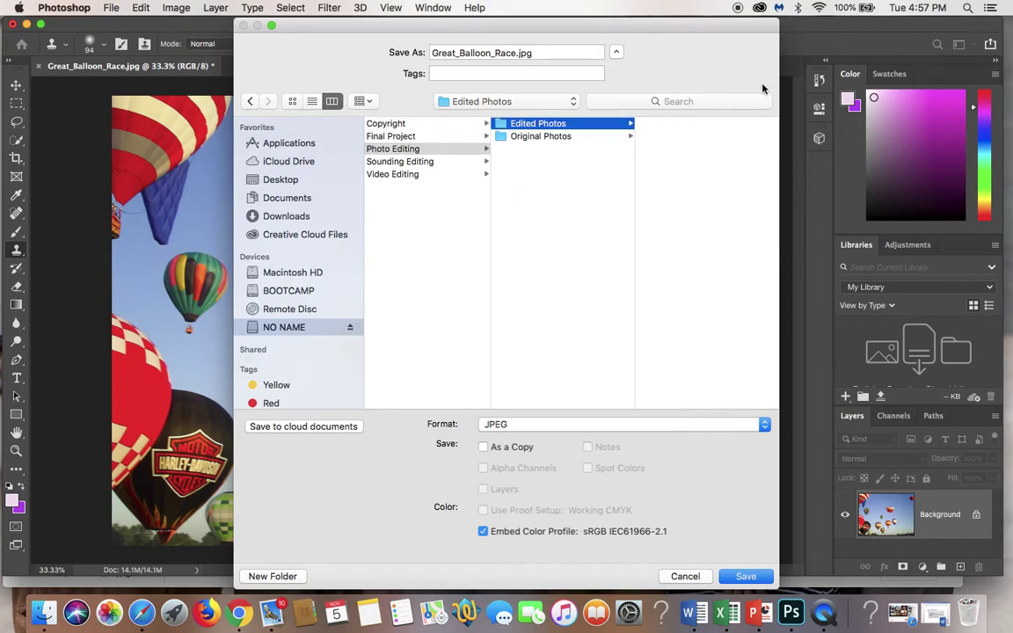
- Name the file "Clone Stamp" and save it as a baseline standard JPEG at High quality 8
{"action": "left_click", "coordinate": [511, 52]}
{"action": "double_click", "coordinate": [448, 52]}
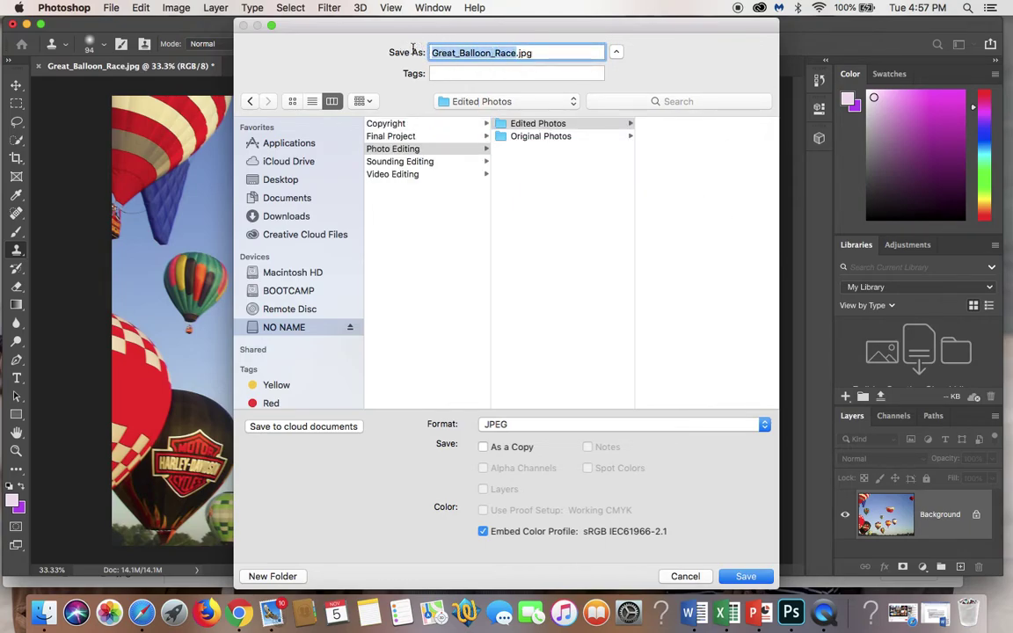
{"action": "type", "text": "Clone S"}
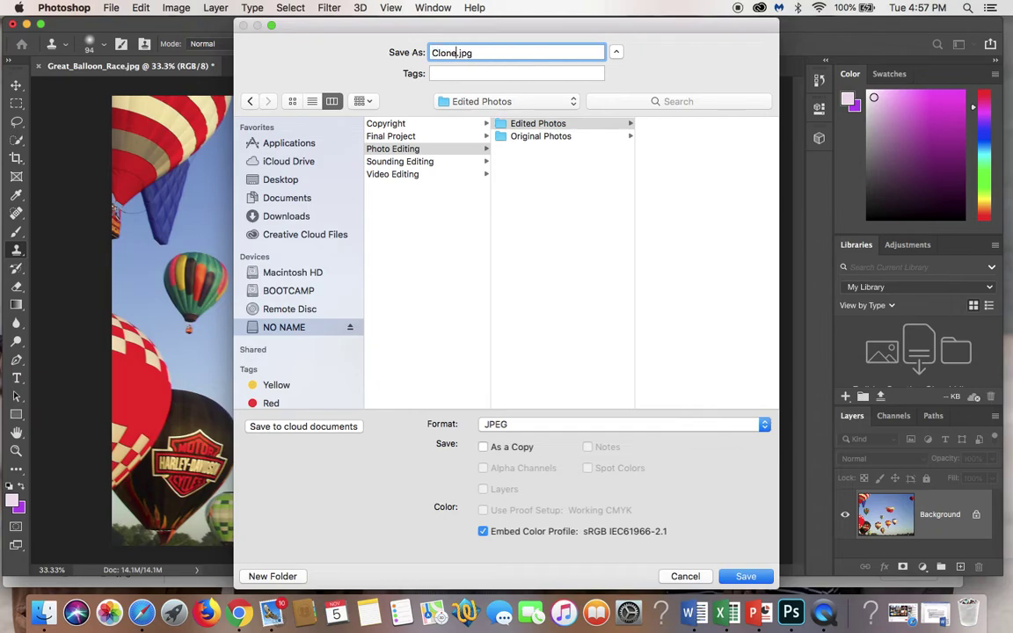
{"action": "type", "text": "tamp"}
{"action": "left_click", "coordinate": [742, 575]}
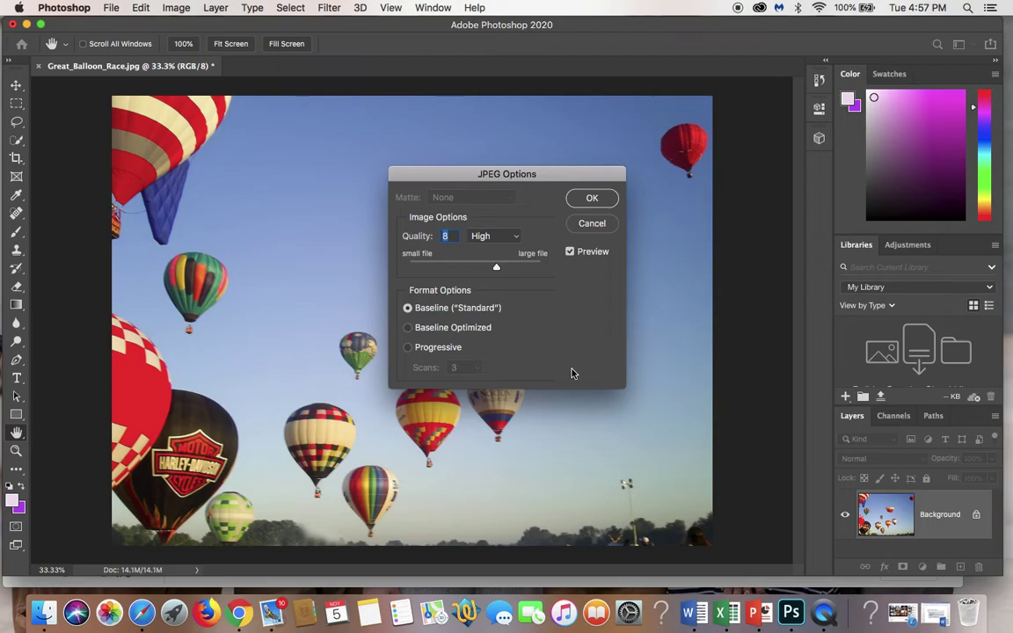
{"action": "left_click", "coordinate": [592, 198]}
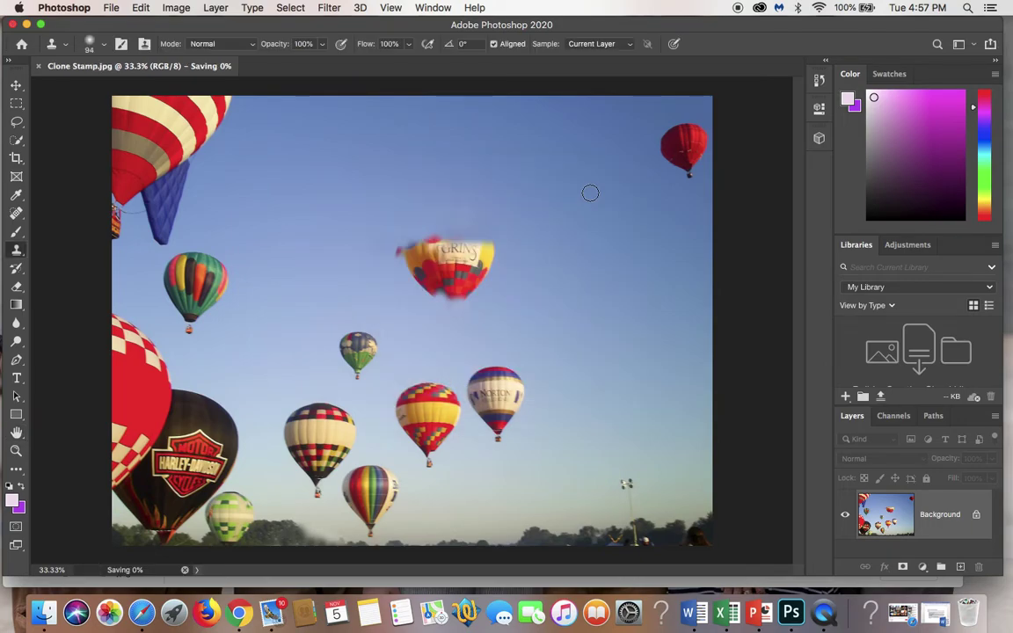
- Switch to Finder and copy Great_Balloon_Race.jpg from the NO NAME drive's Mulitmedia Applications > Photo Editing > Original Photos folder
{"action": "left_click", "coordinate": [44, 613]}
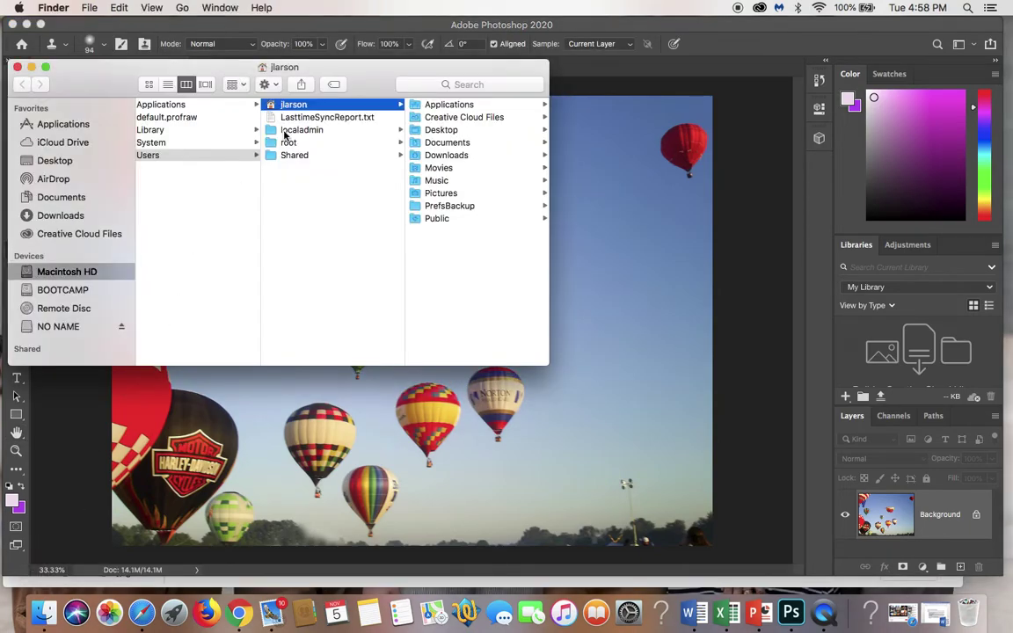
{"action": "left_click", "coordinate": [67, 328]}
{"action": "left_click", "coordinate": [183, 104]}
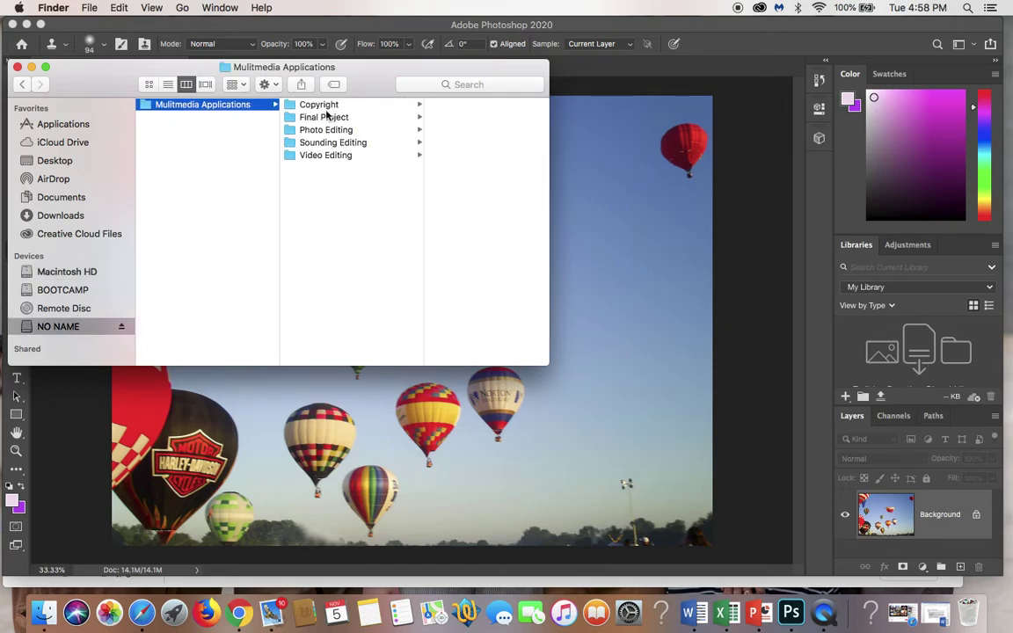
{"action": "left_click", "coordinate": [316, 129]}
{"action": "left_click", "coordinate": [436, 117]}
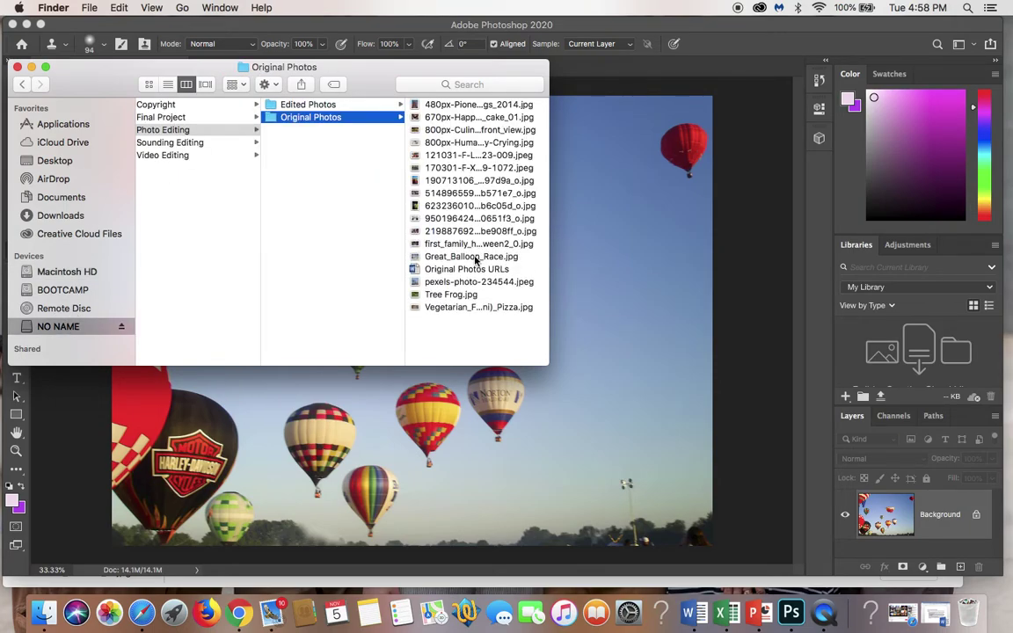
{"action": "left_click", "coordinate": [466, 255]}
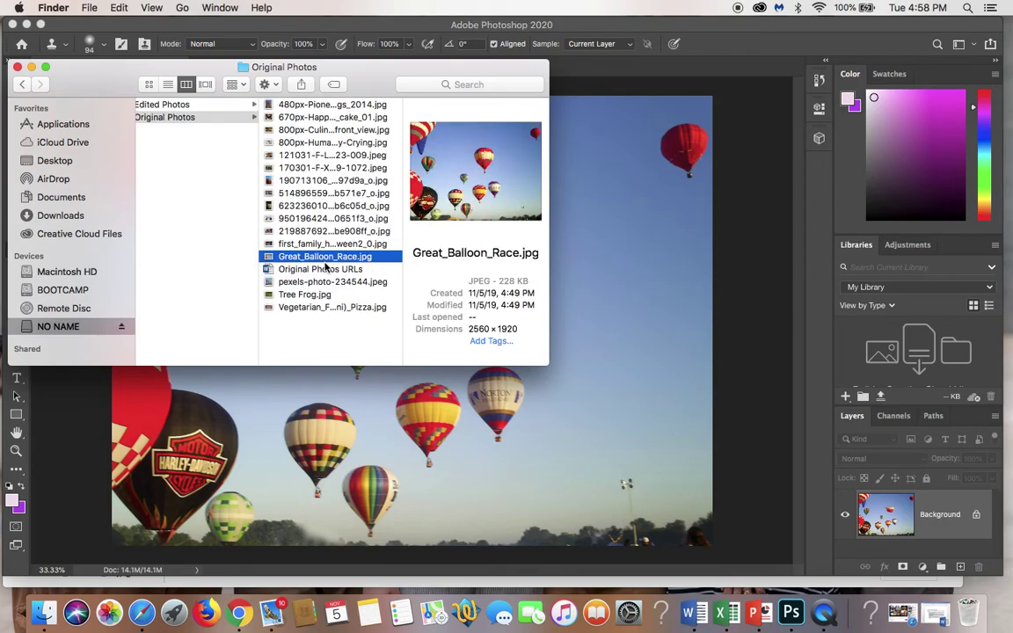
{"action": "right_click", "coordinate": [325, 262]}
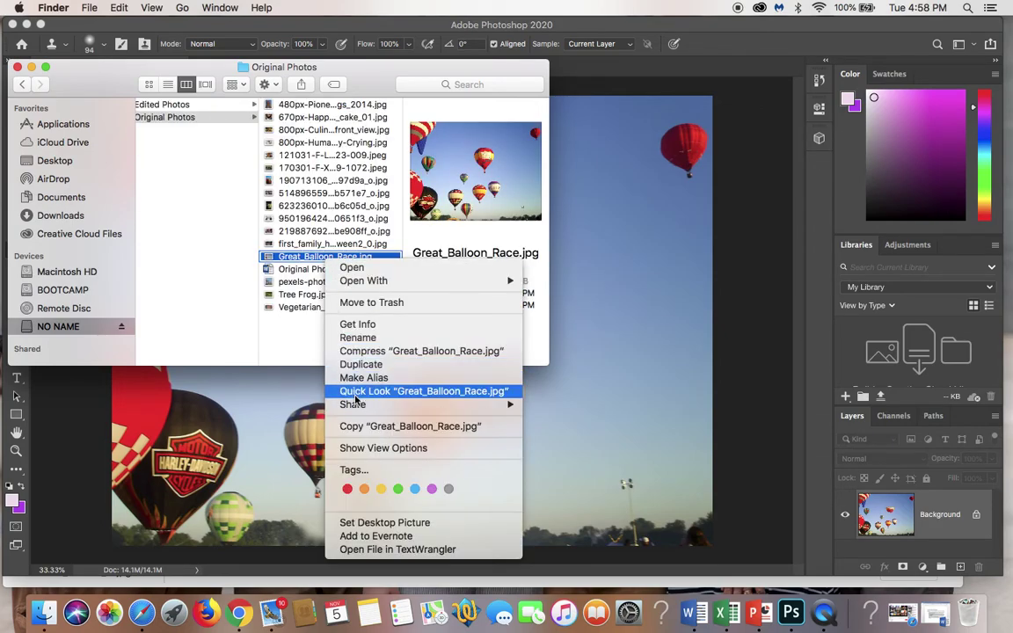
{"action": "left_click", "coordinate": [359, 427]}
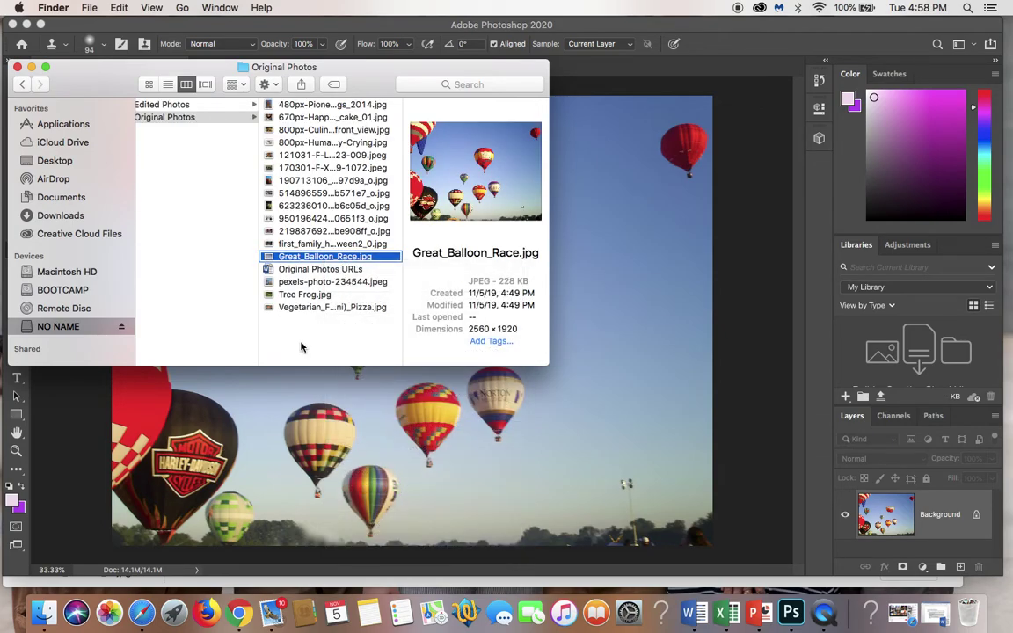
- Paste the copied balloon photo into the Edited Photos folder
{"action": "left_click", "coordinate": [176, 104]}
{"action": "right_click", "coordinate": [347, 149]}
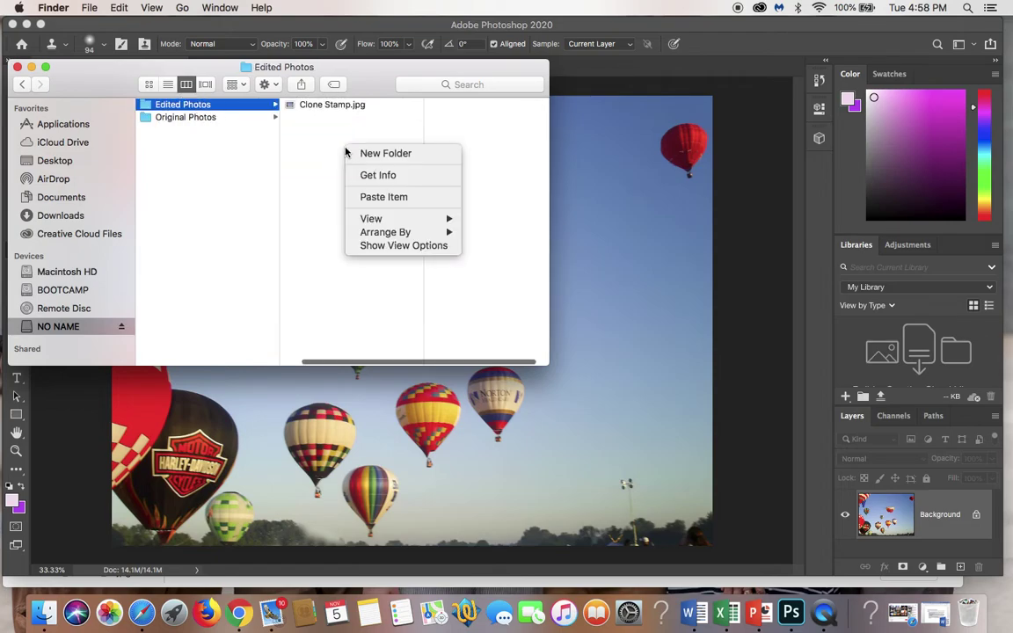
{"action": "left_click", "coordinate": [361, 198]}
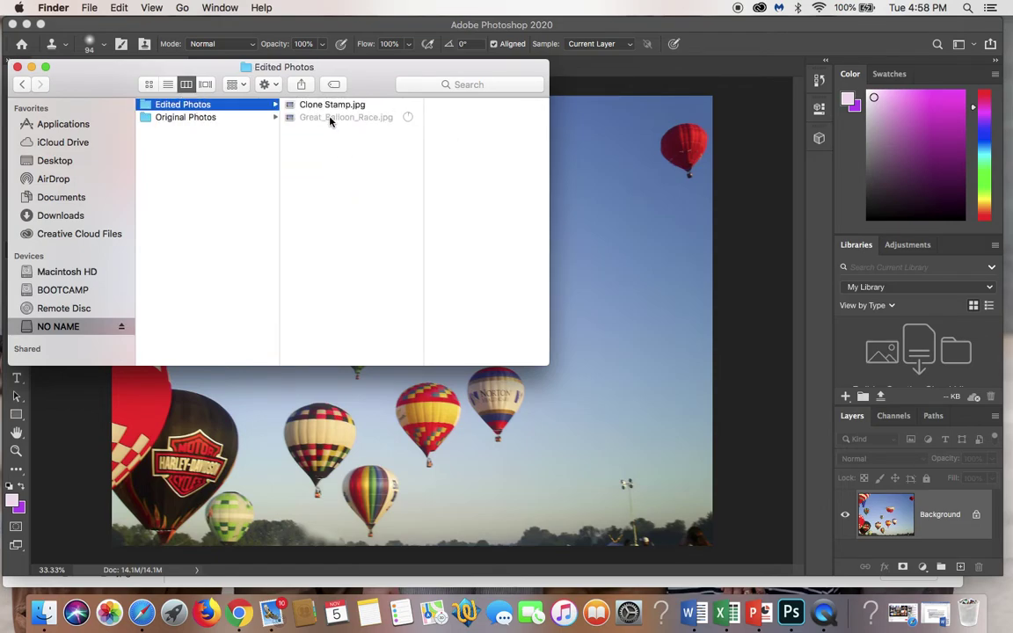
- Rename the pasted Great_Balloon_Race.jpg in Edited Photos as "Clong Stamp Original" and close the Finder window
{"action": "left_click", "coordinate": [330, 118]}
{"action": "left_click", "coordinate": [327, 119]}
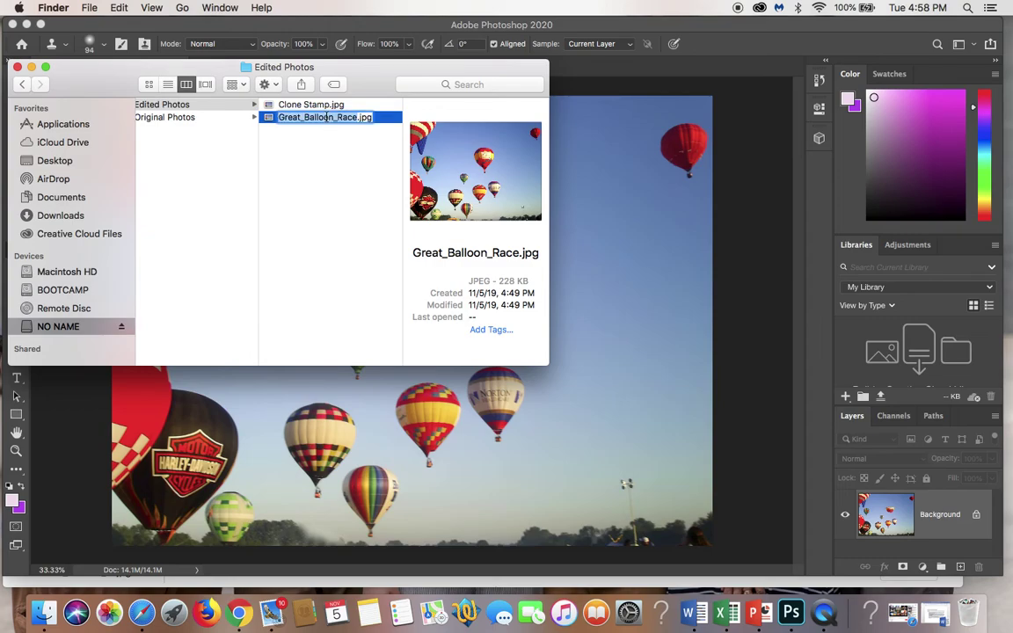
{"action": "type", "text": "Clong Stam"}
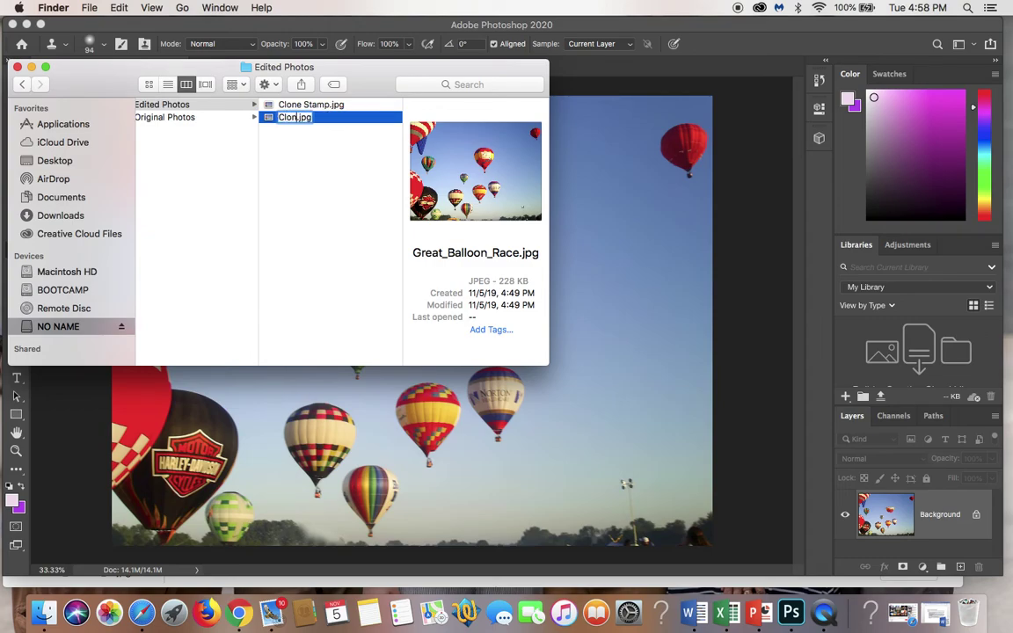
{"action": "type", "text": "p Original"}
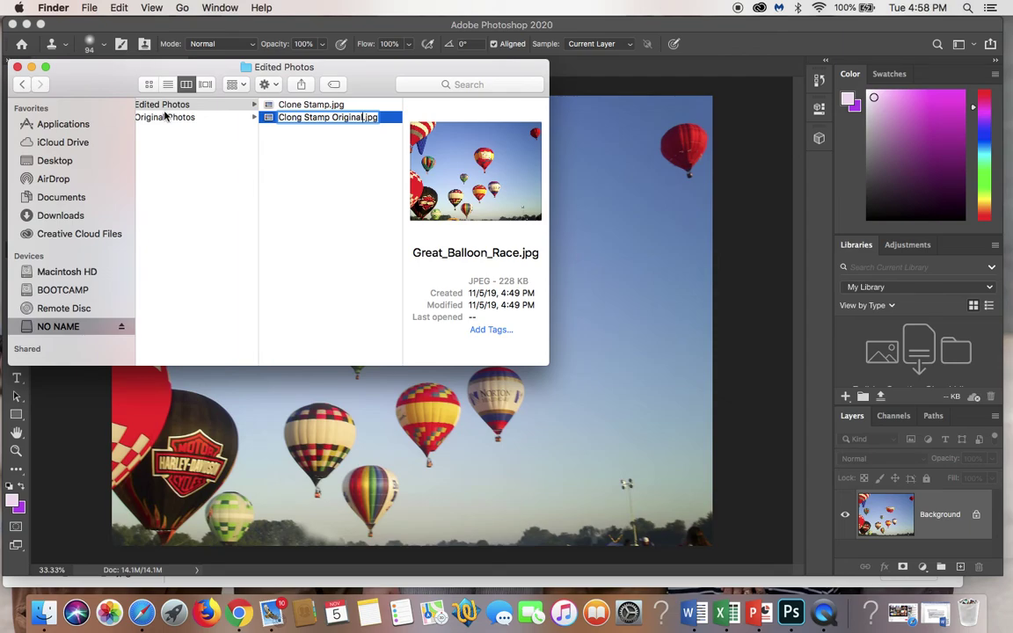
{"action": "key", "text": "Return"}
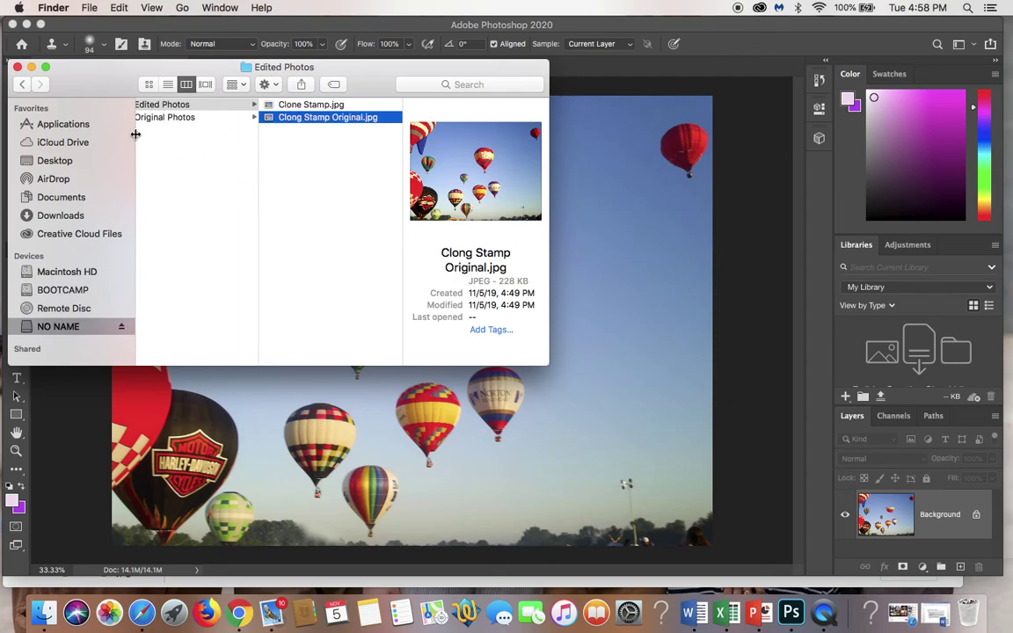
{"action": "left_click", "coordinate": [17, 66]}
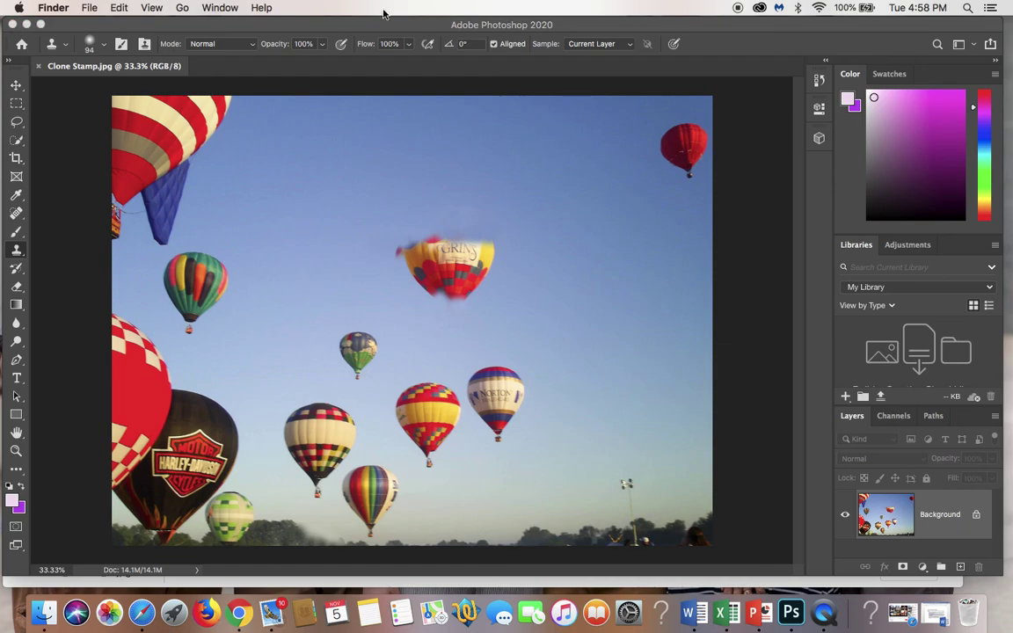